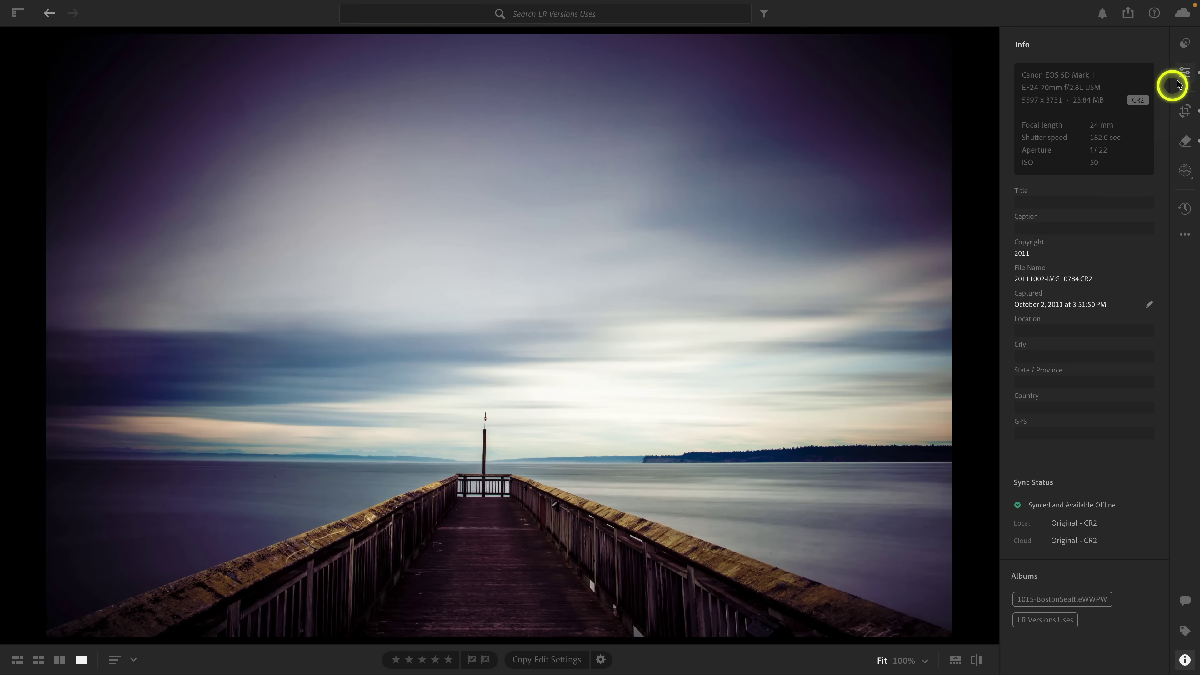
- Toggle the before/after view to compare the edited pier photo with its unedited original
left_click(1184, 72)
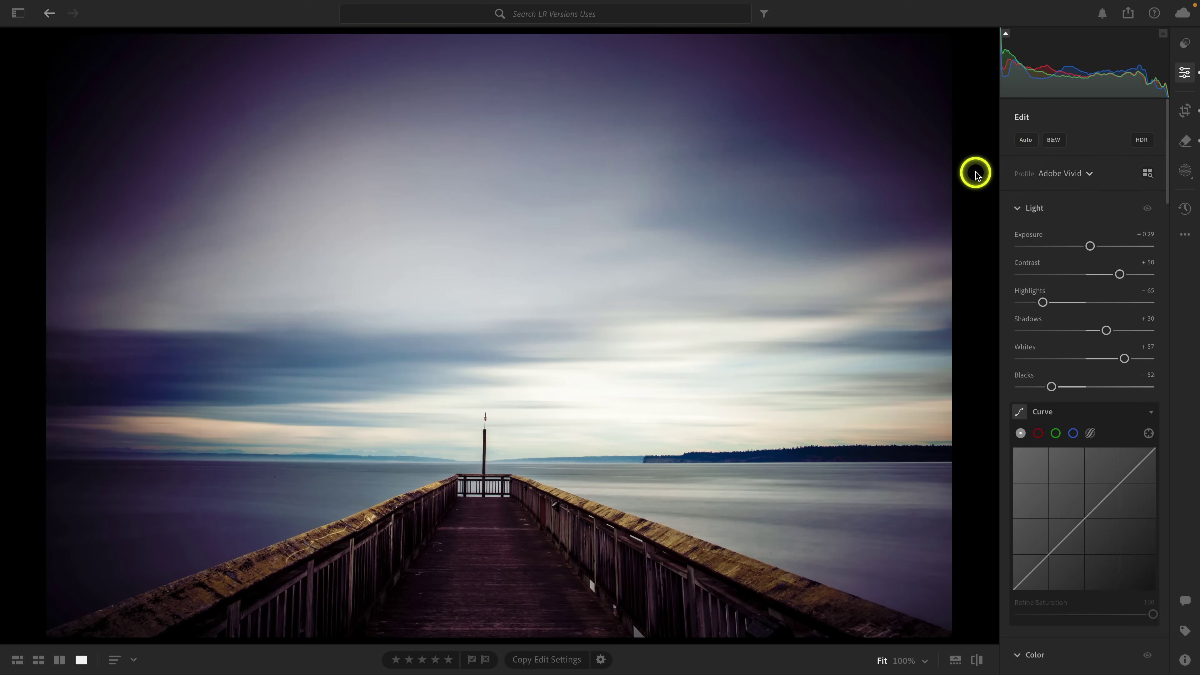
key("backslash")
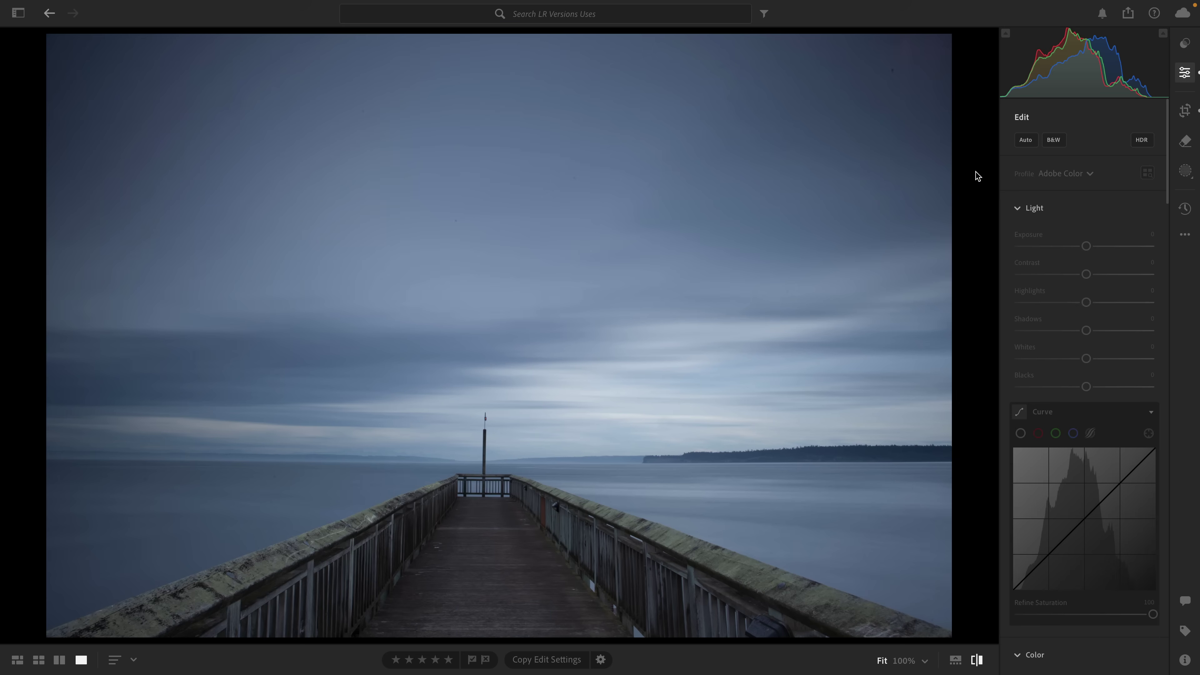
key("backslash")
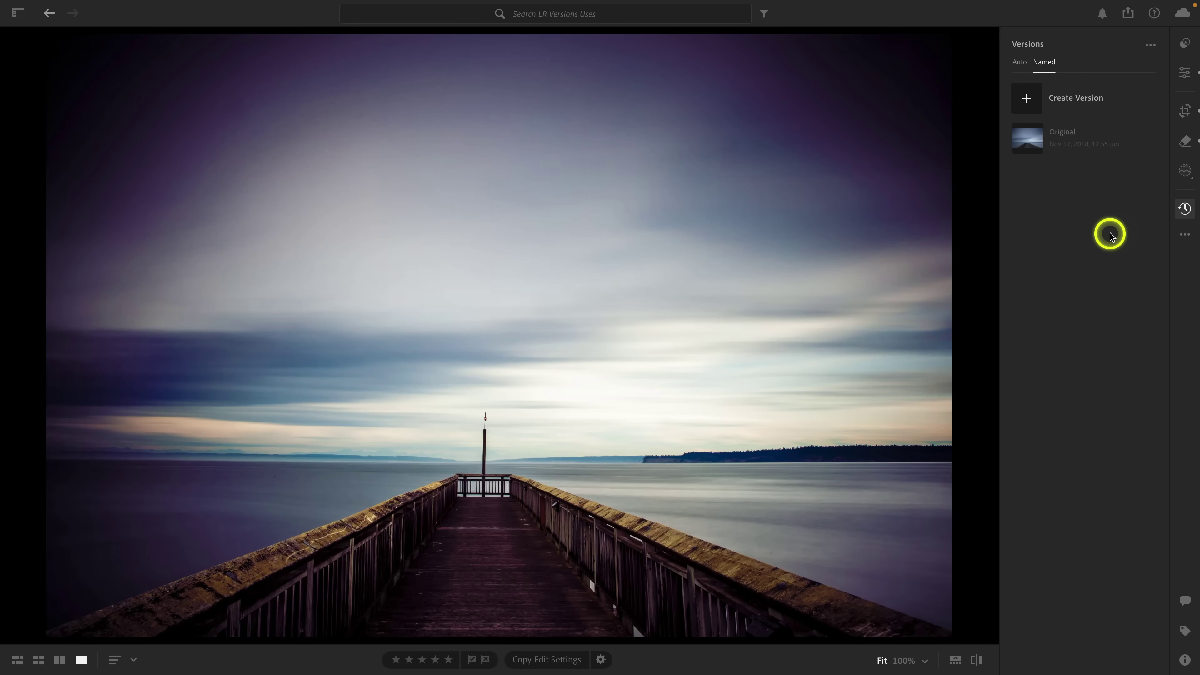
- Browse the Auto and Named version lists and preview the Original version
mouse_move(1071, 139)
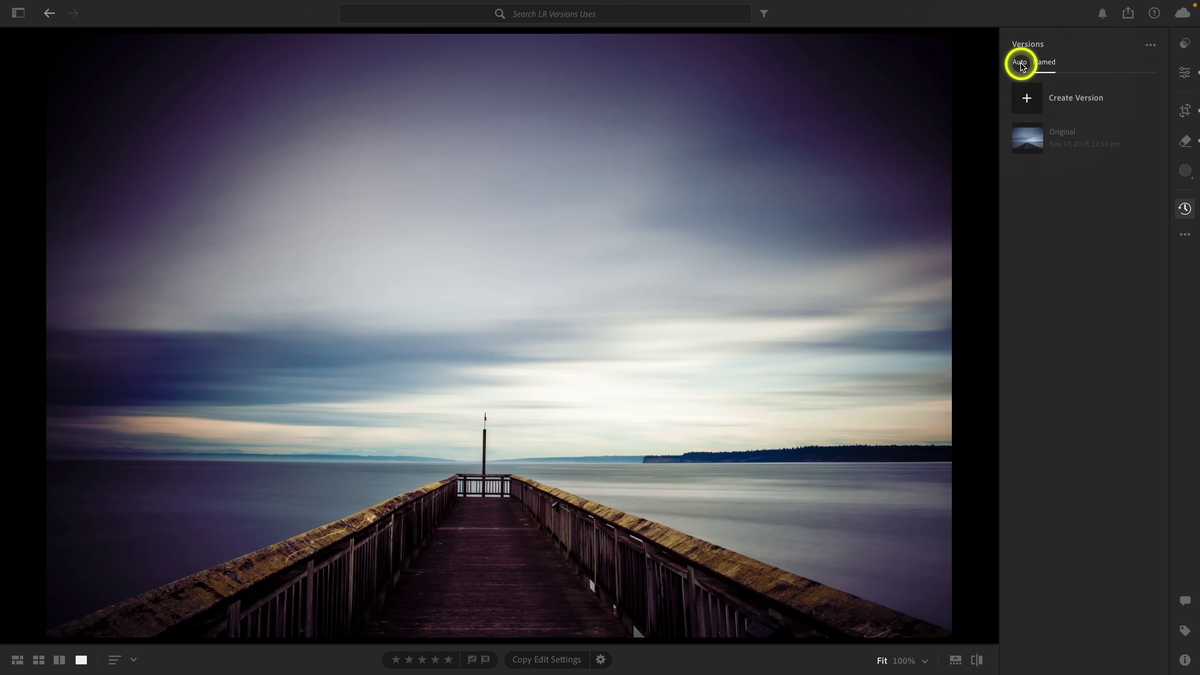
left_click(1019, 62)
left_click(1045, 62)
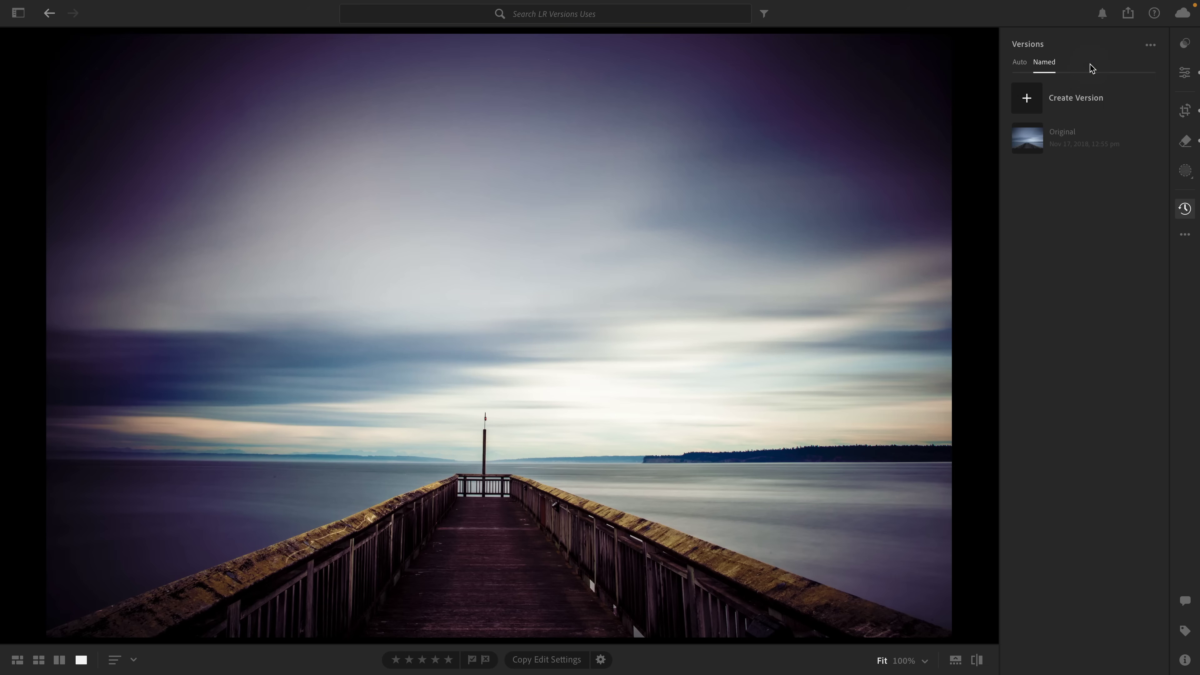
left_click(1073, 135)
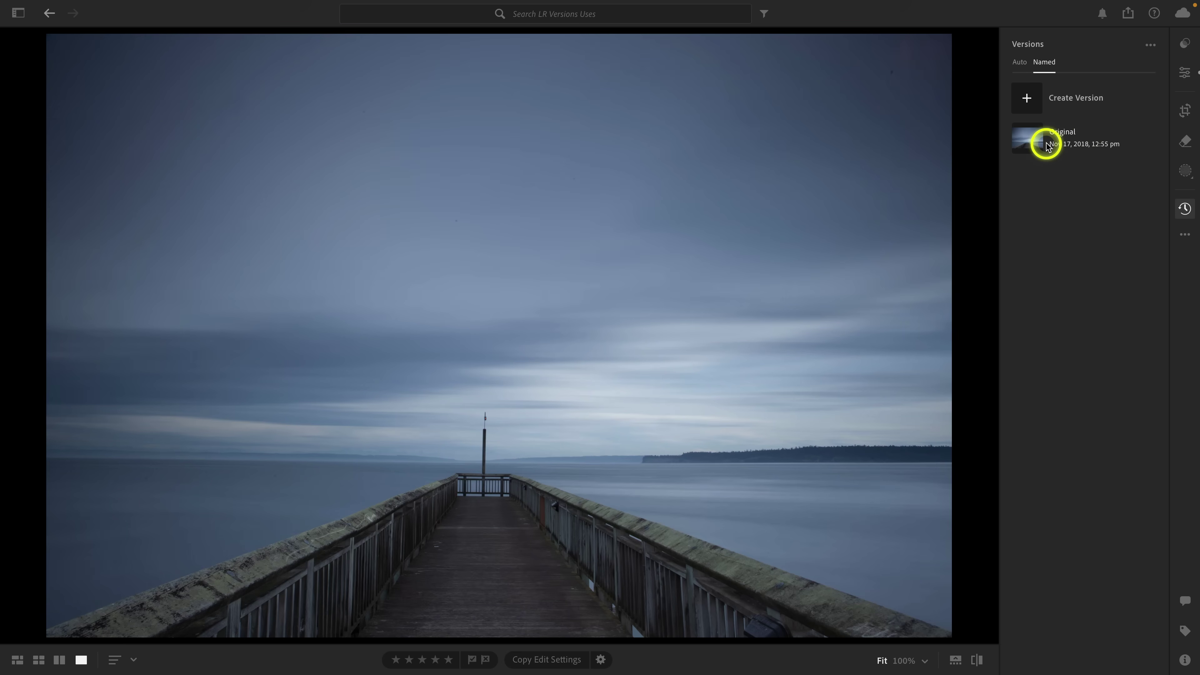
left_click(1048, 143)
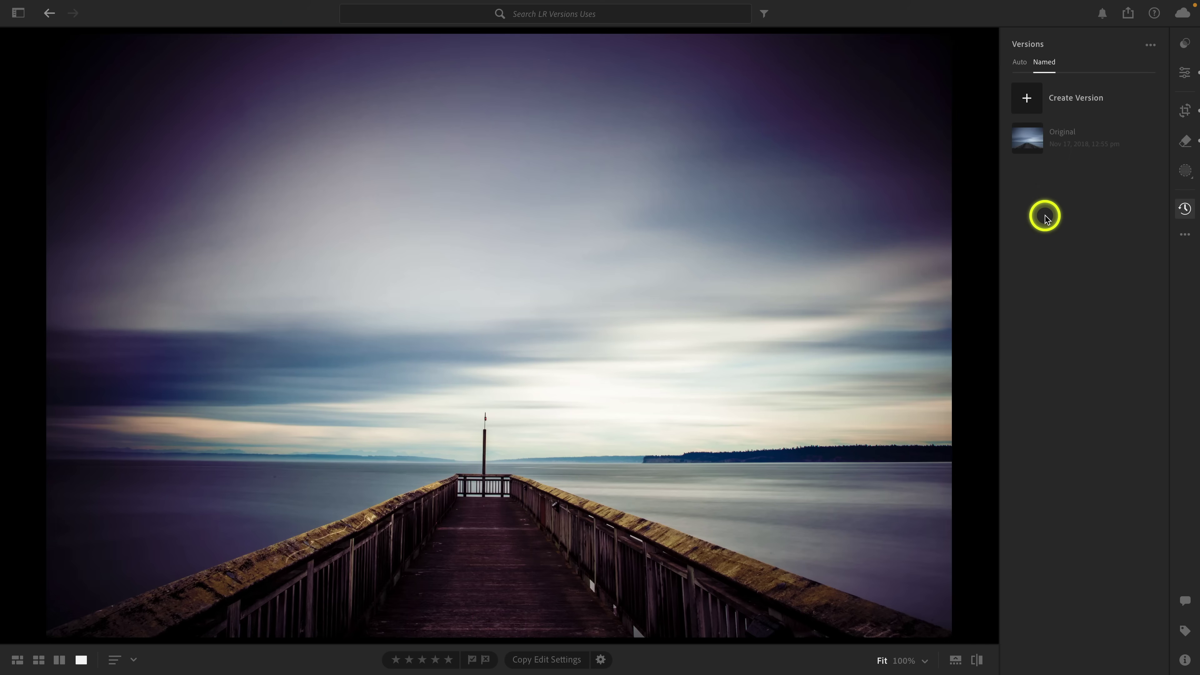
- Save the current purple-toned edit as a named version called '2011 Edit'
left_click(1028, 105)
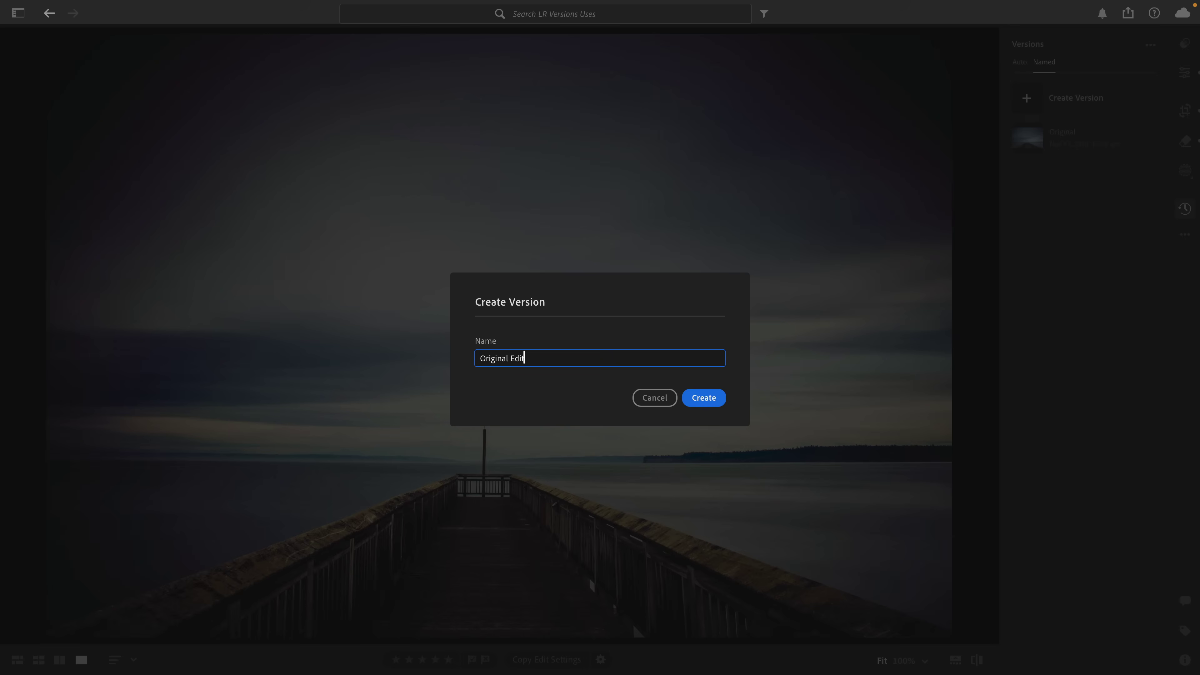
key("ctrl+a")
type("201")
left_click(705, 398)
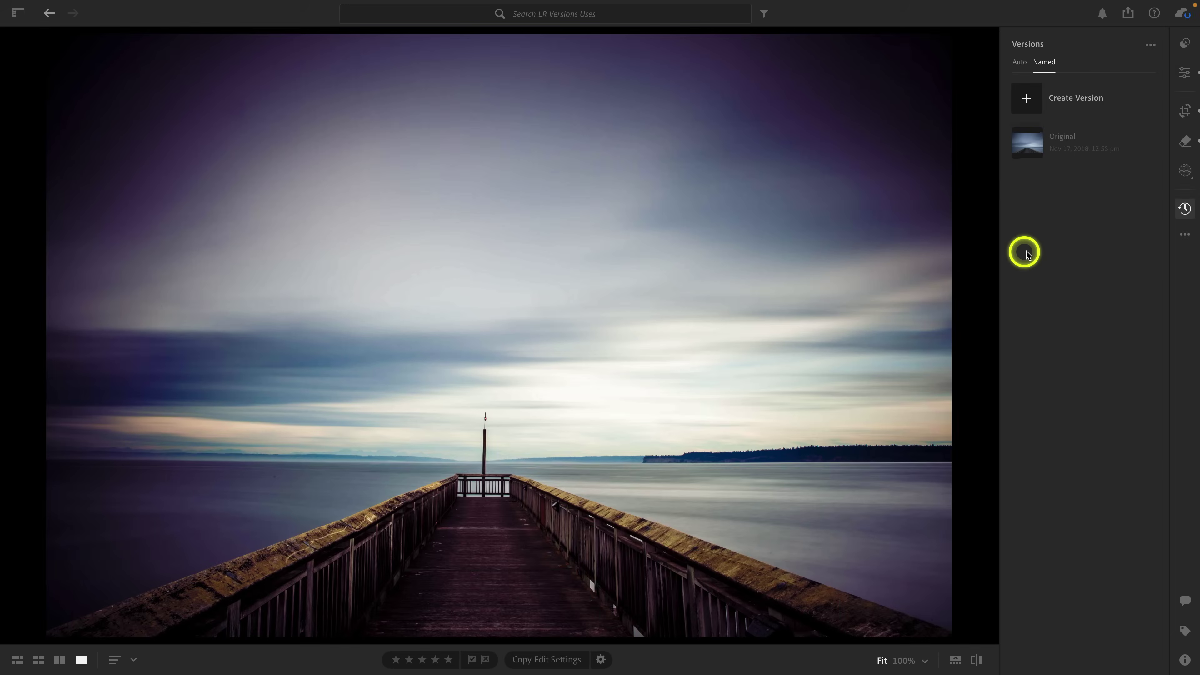
- Switch back and forth between the 2011 Edit and Original versions to compare their looks
left_click(1029, 141)
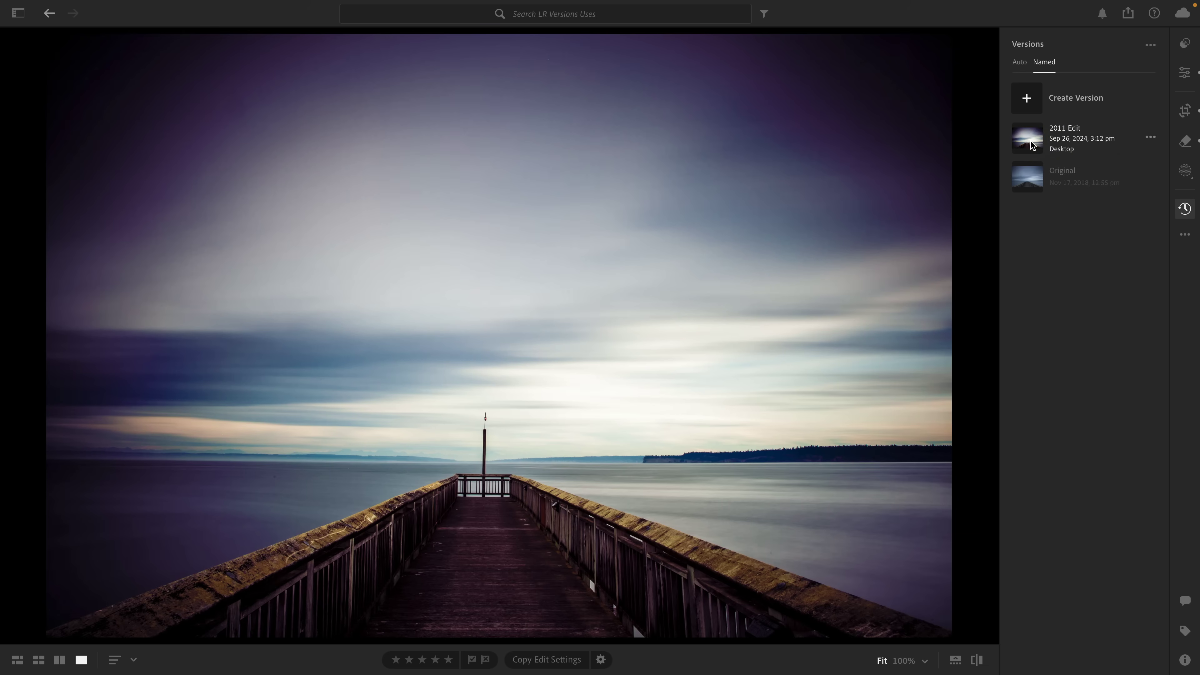
left_click(1030, 165)
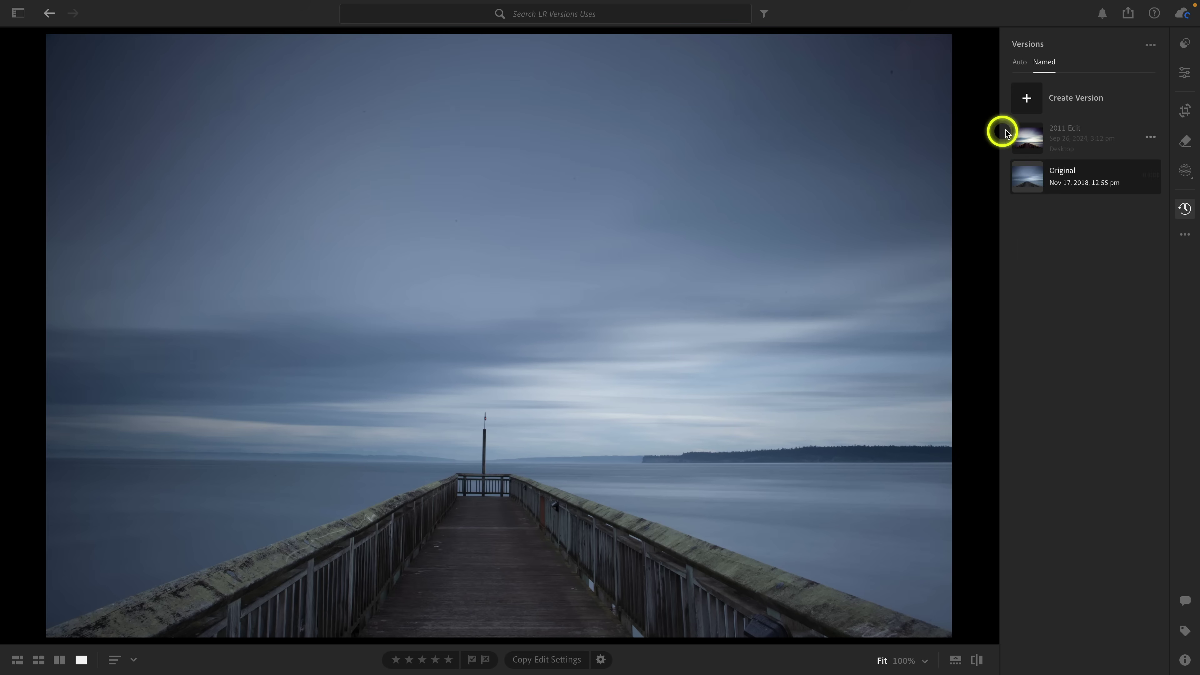
left_click(1045, 137)
left_click(1032, 138)
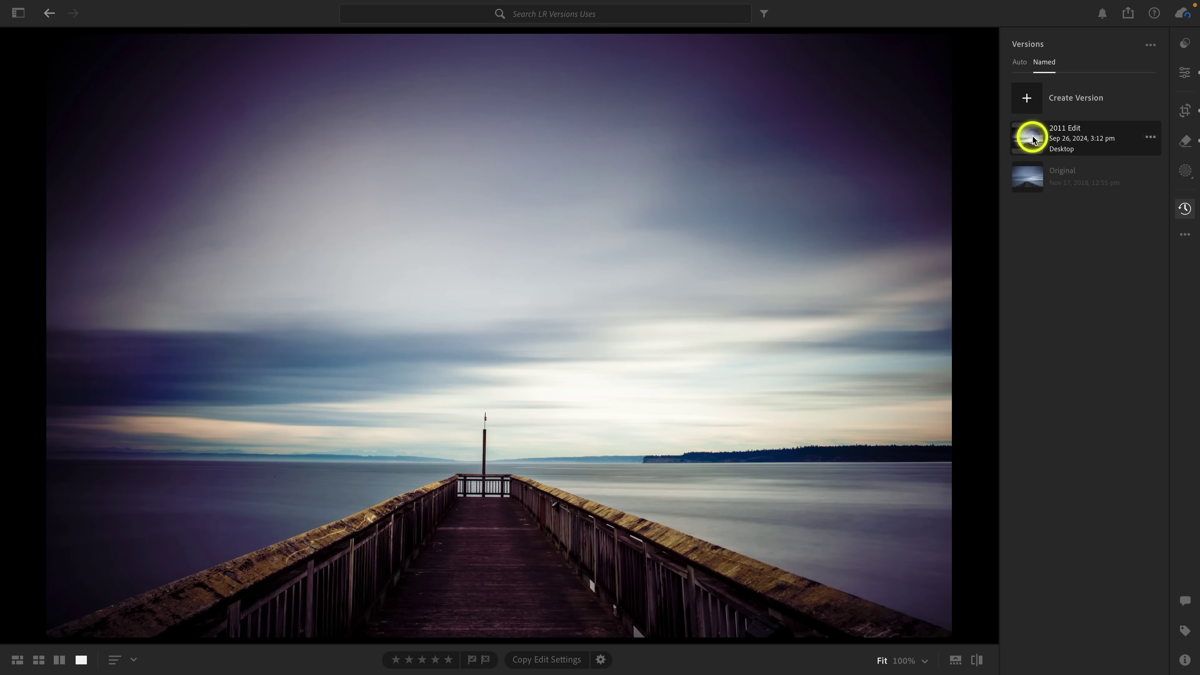
left_click(1030, 178)
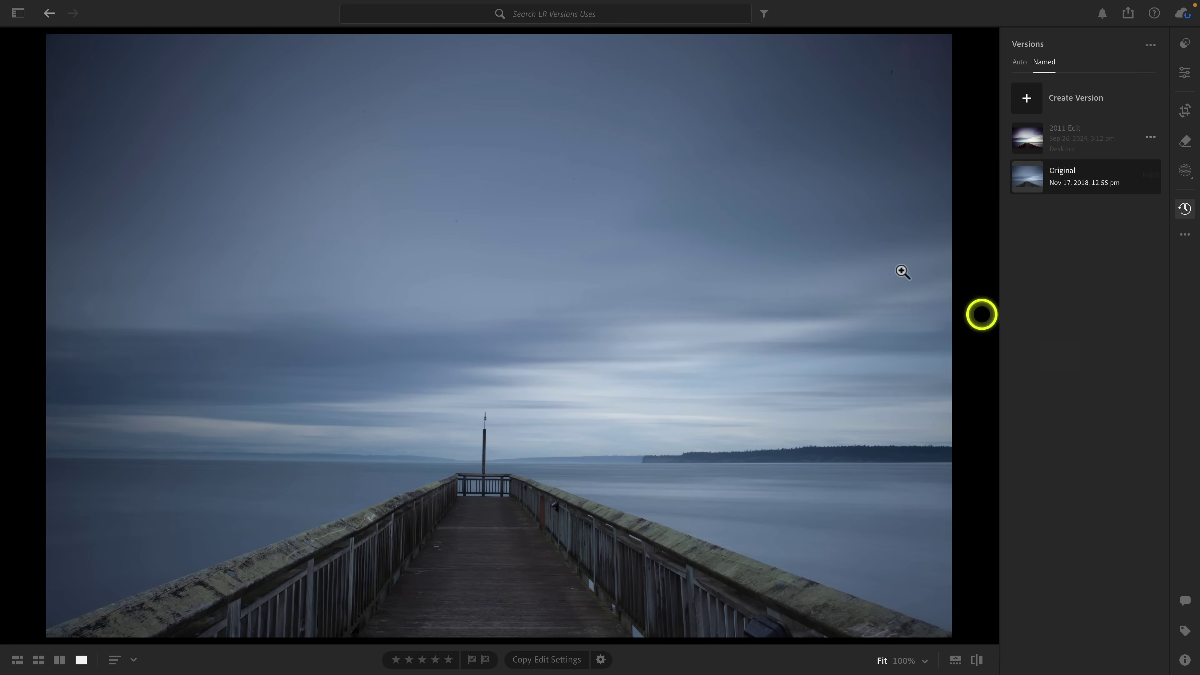
left_click(1034, 137)
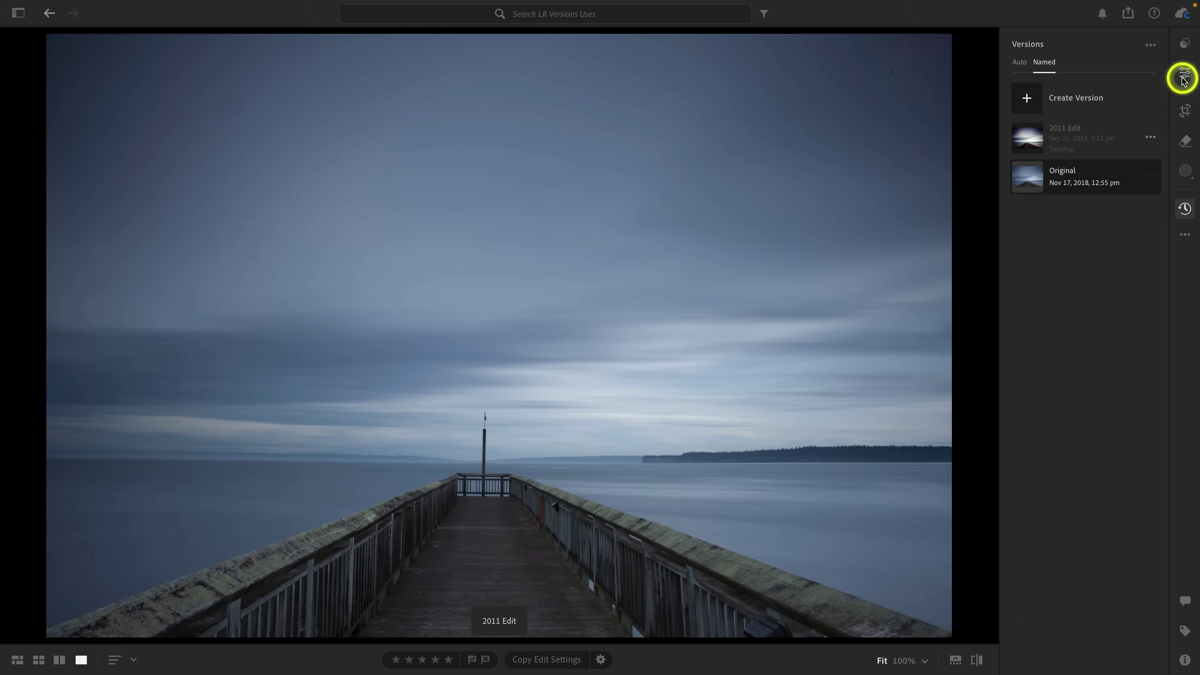
- Set white balance from a neutral sky area to turn the blue cast grey
left_click(1184, 75)
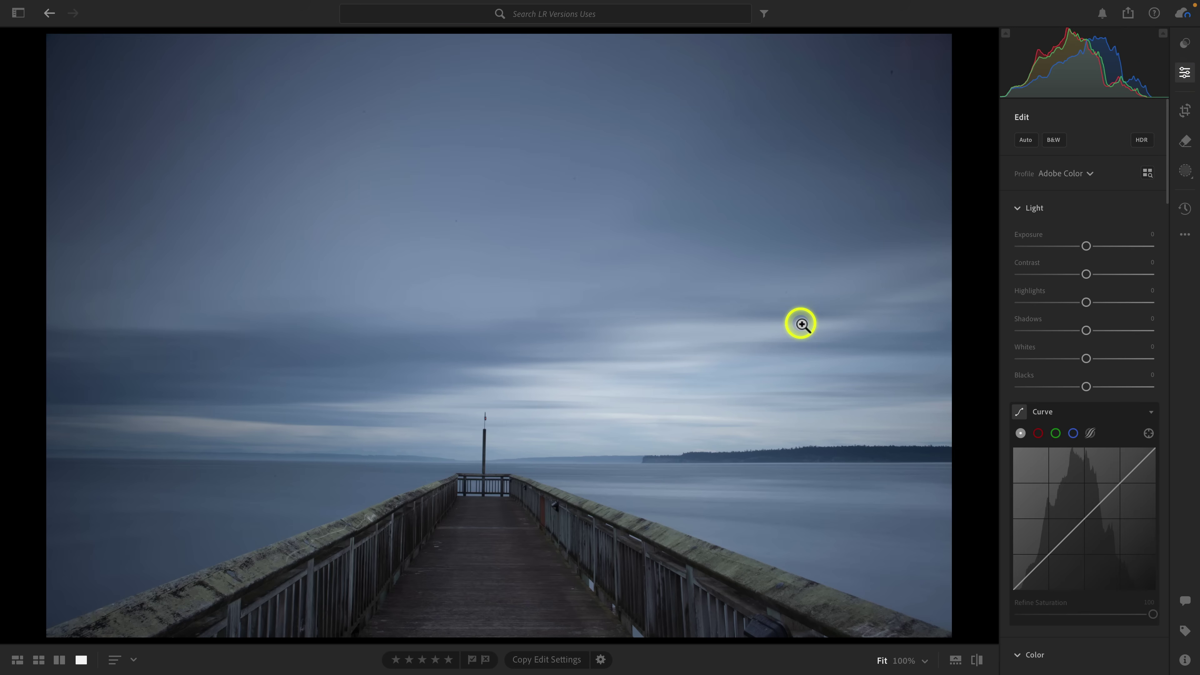
key("w")
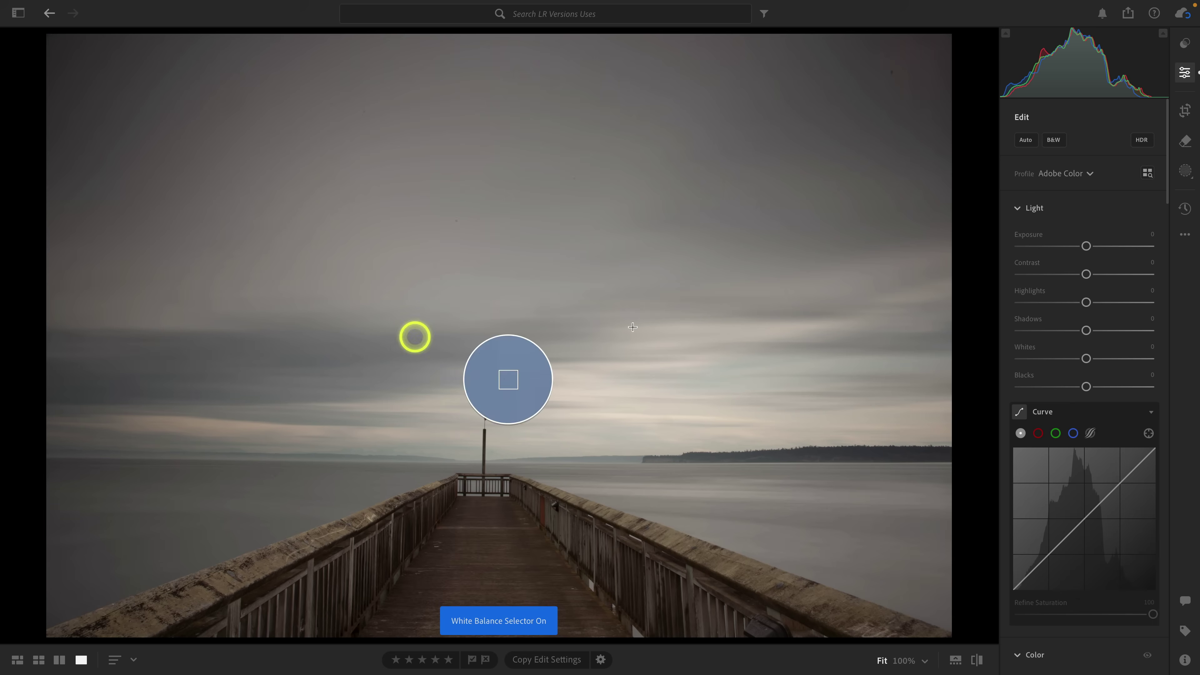
left_click(745, 328)
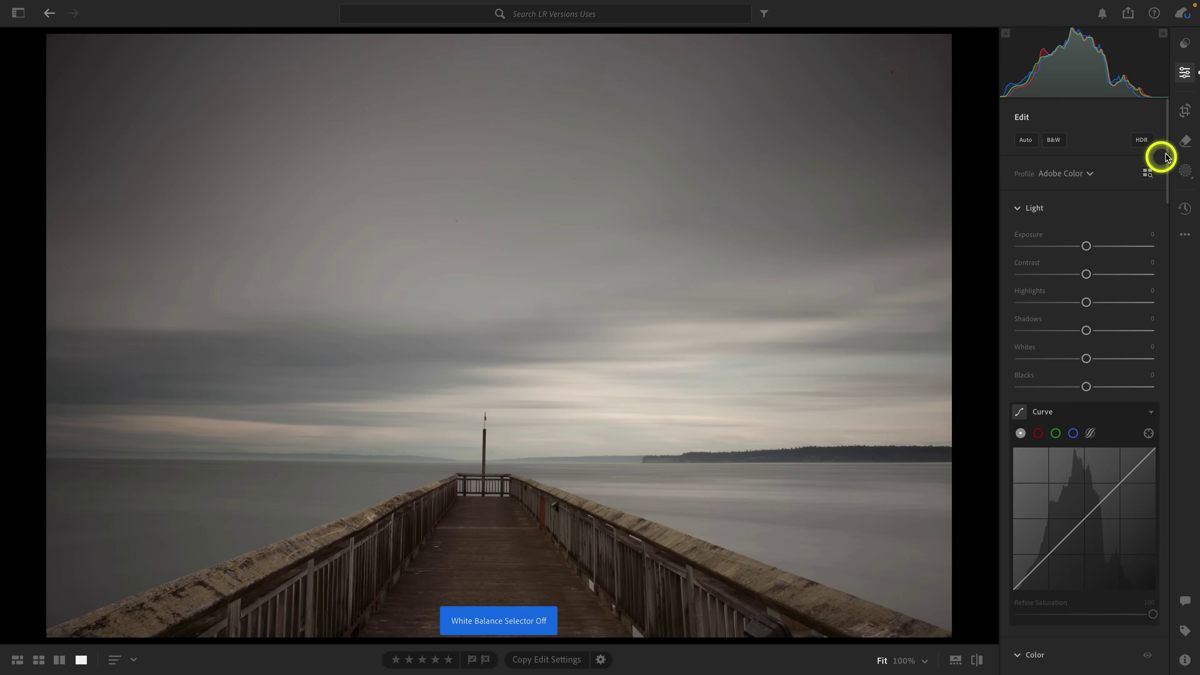
- Remove four dust spots from the sky using the Visualize Spots map
left_click(1183, 141)
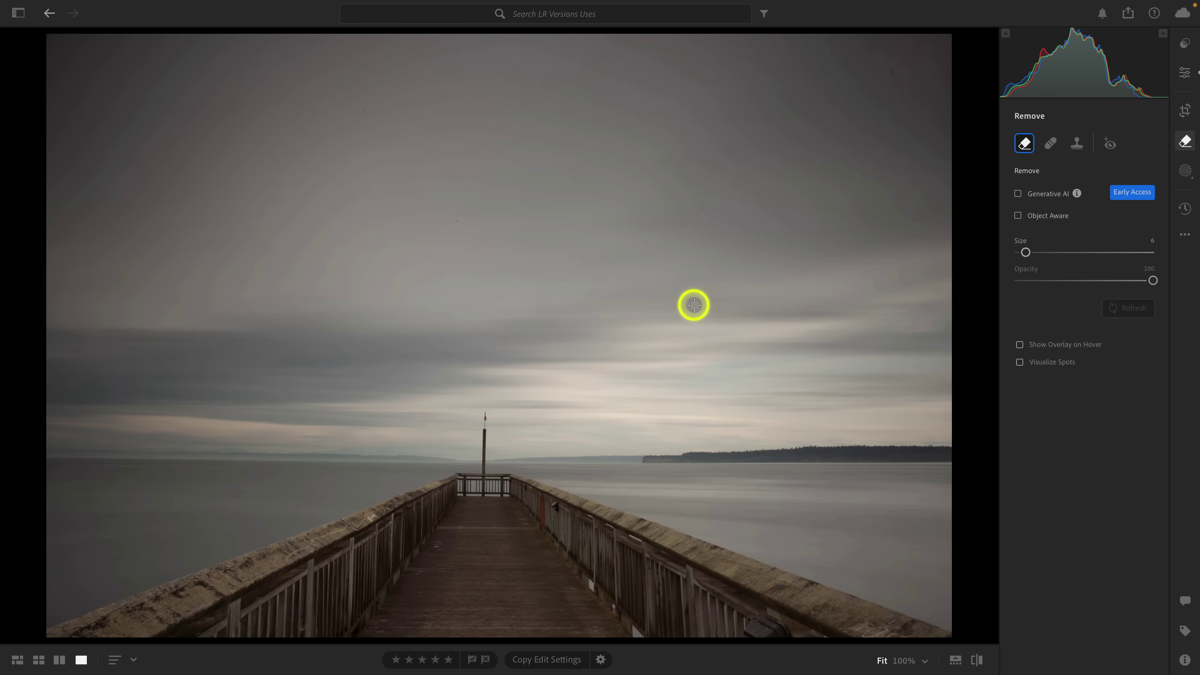
left_click(1033, 365)
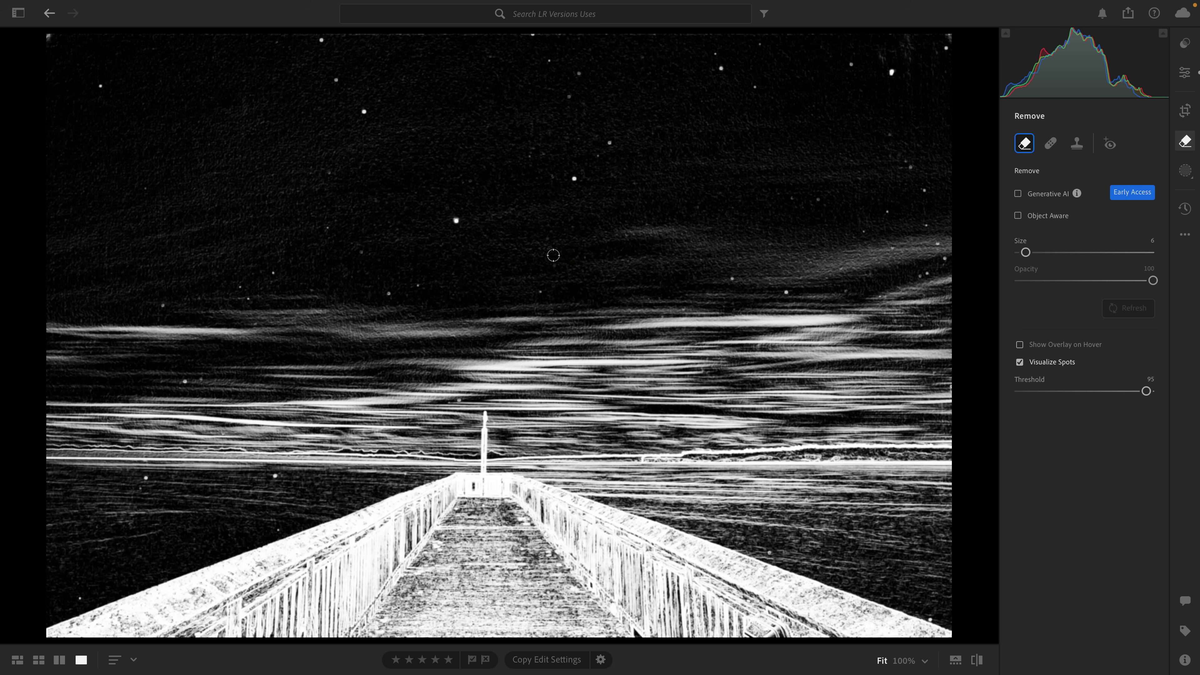
left_click(255, 321)
left_click(610, 143)
left_click(938, 247)
left_click(279, 534)
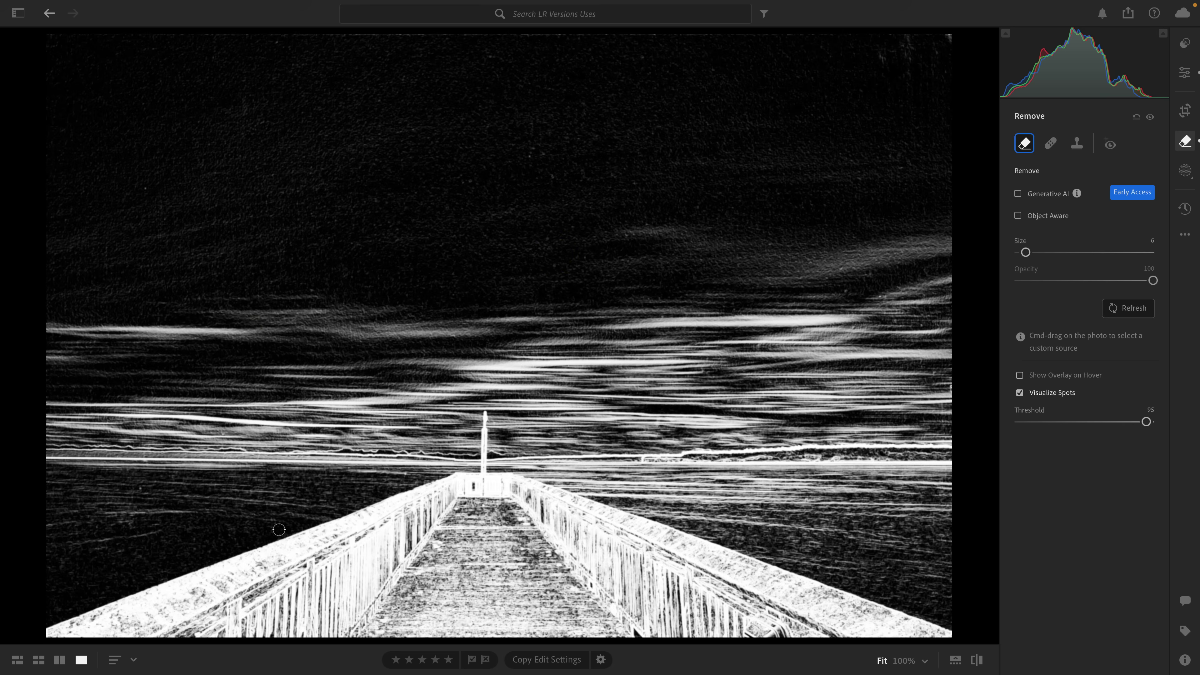
key("a")
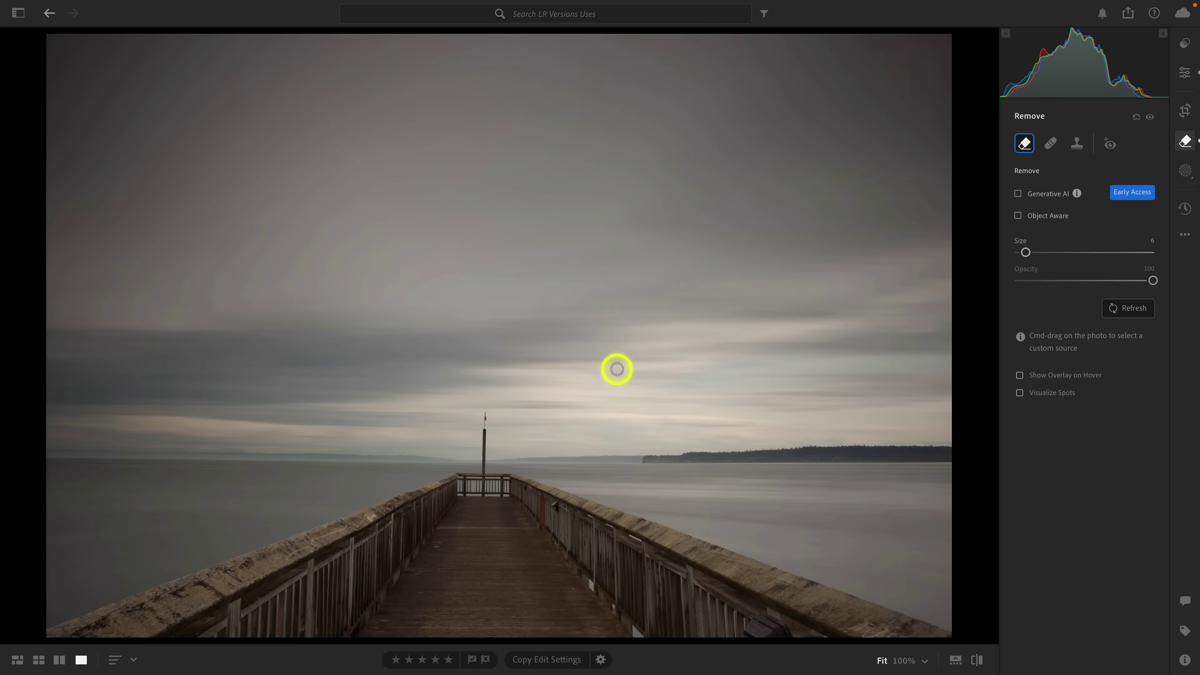
left_click(1183, 74)
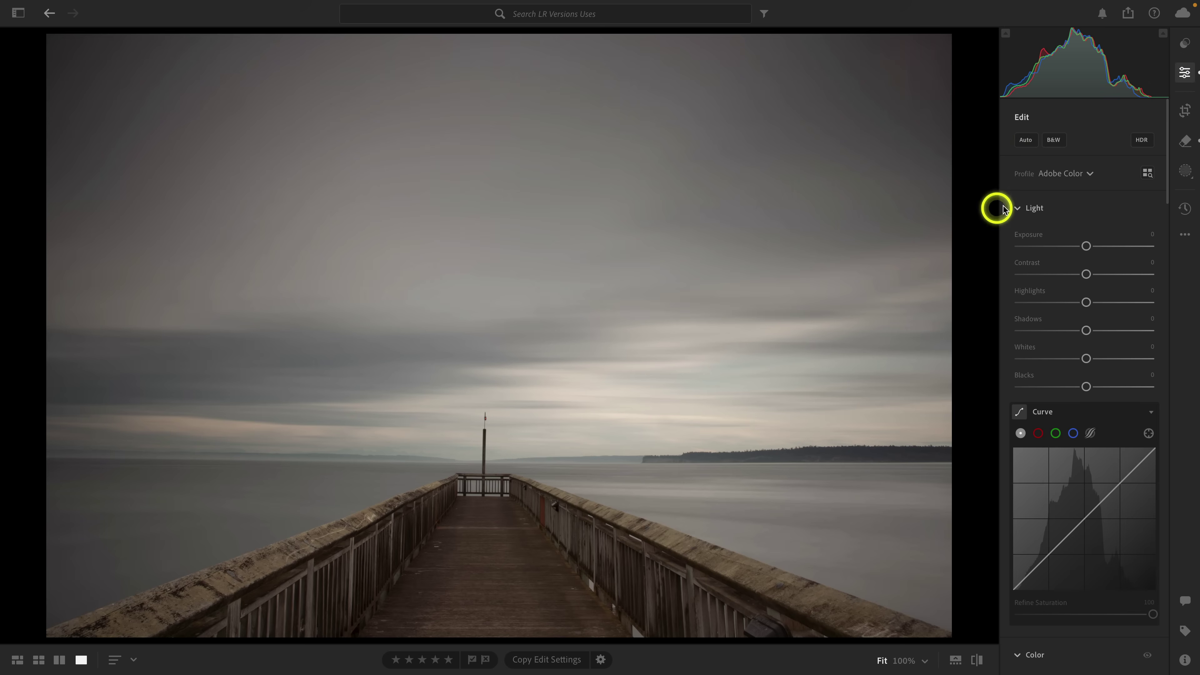
- Apply Adobe Landscape profile with Exposure +0.34, Whites +20, Blacks −11 and a slight Vibrance boost
left_click(1054, 175)
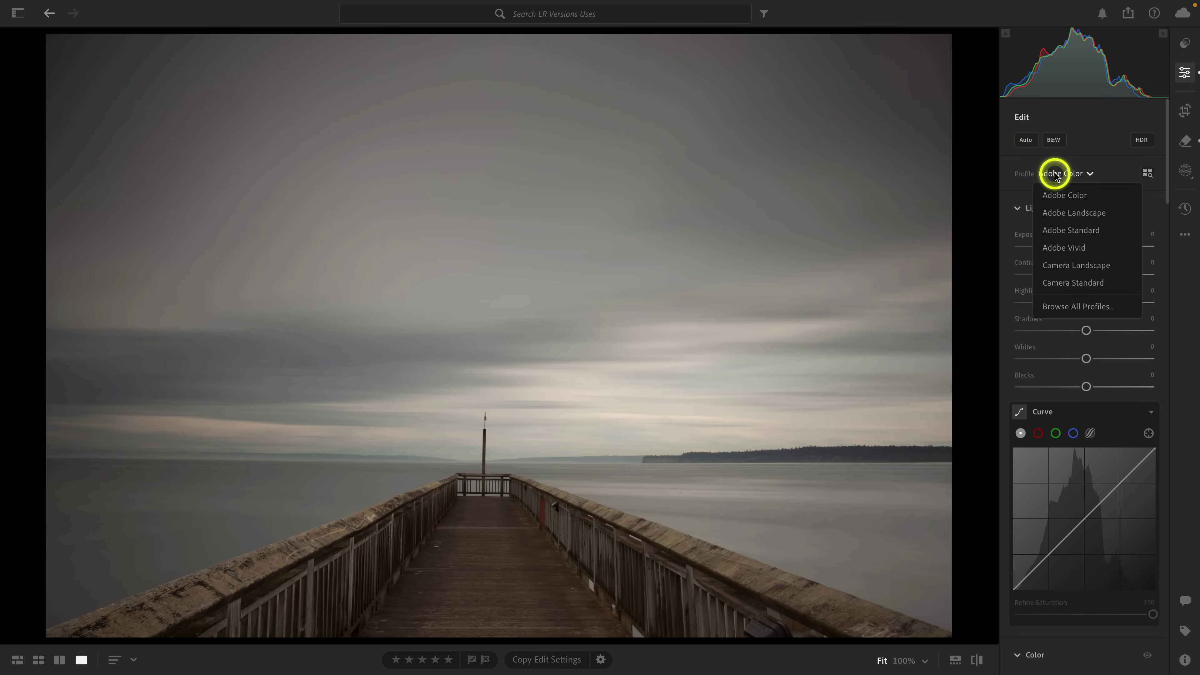
left_click(1074, 211)
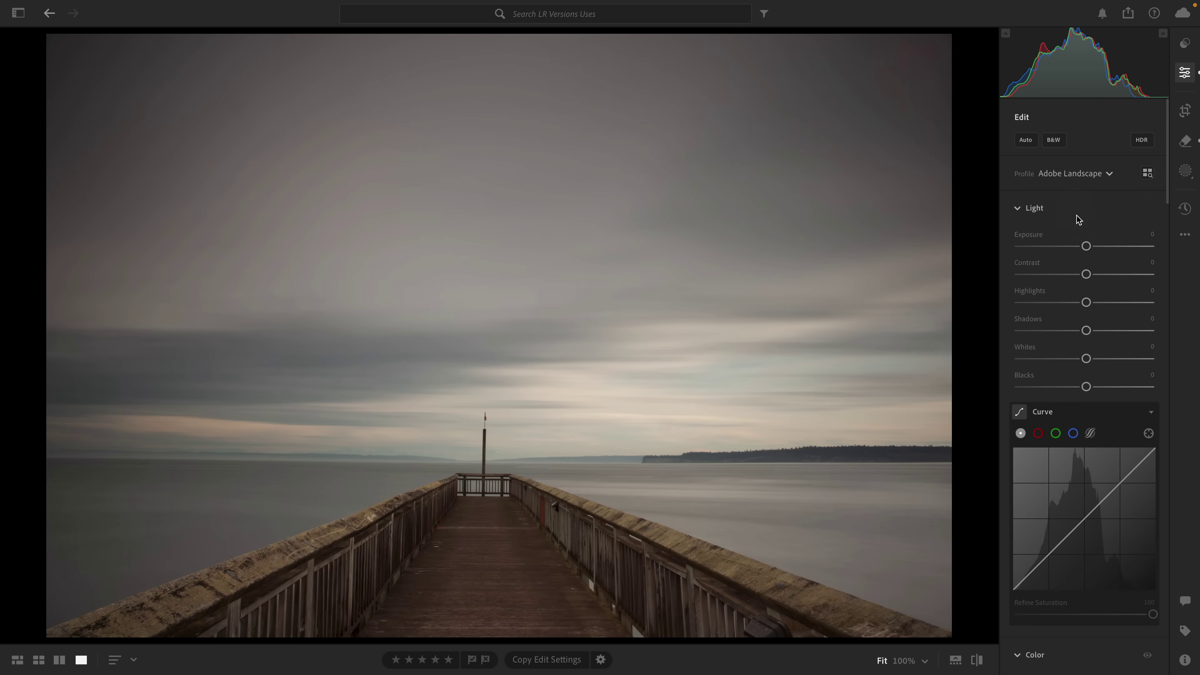
left_click_drag(1086, 246, 1092, 247)
left_click_drag(1087, 359, 1078, 386)
left_click_drag(1086, 303, 1074, 328)
scroll(1074, 328, "down", 10)
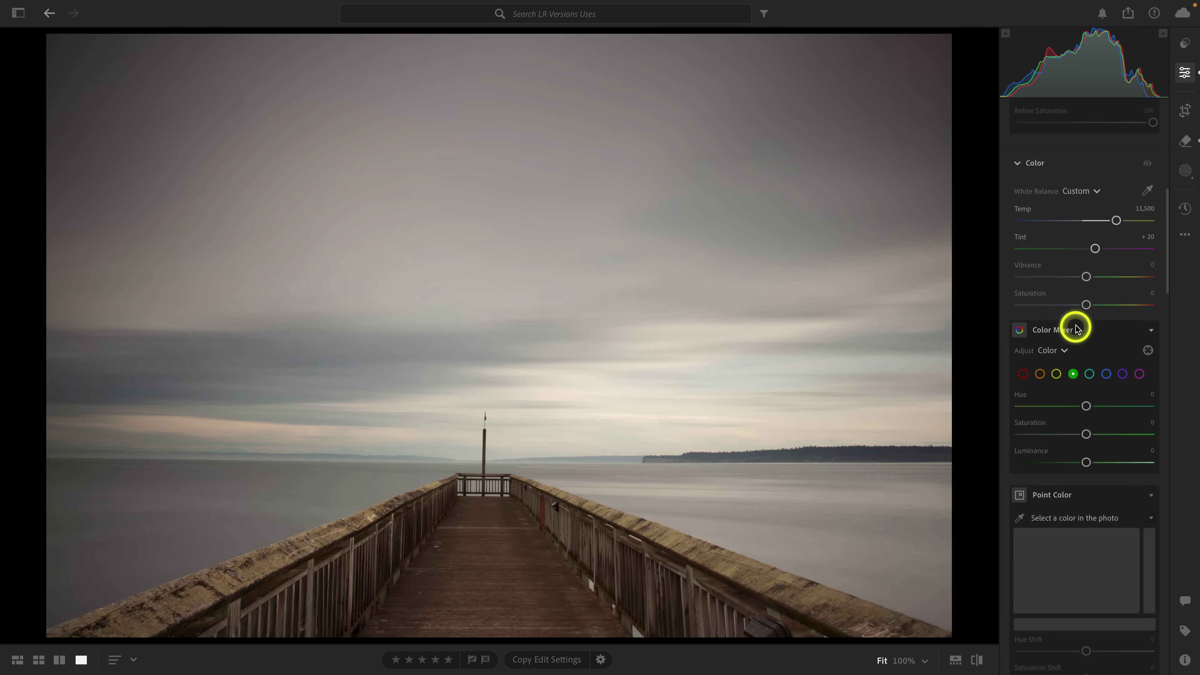
left_click_drag(1086, 283, 1093, 283)
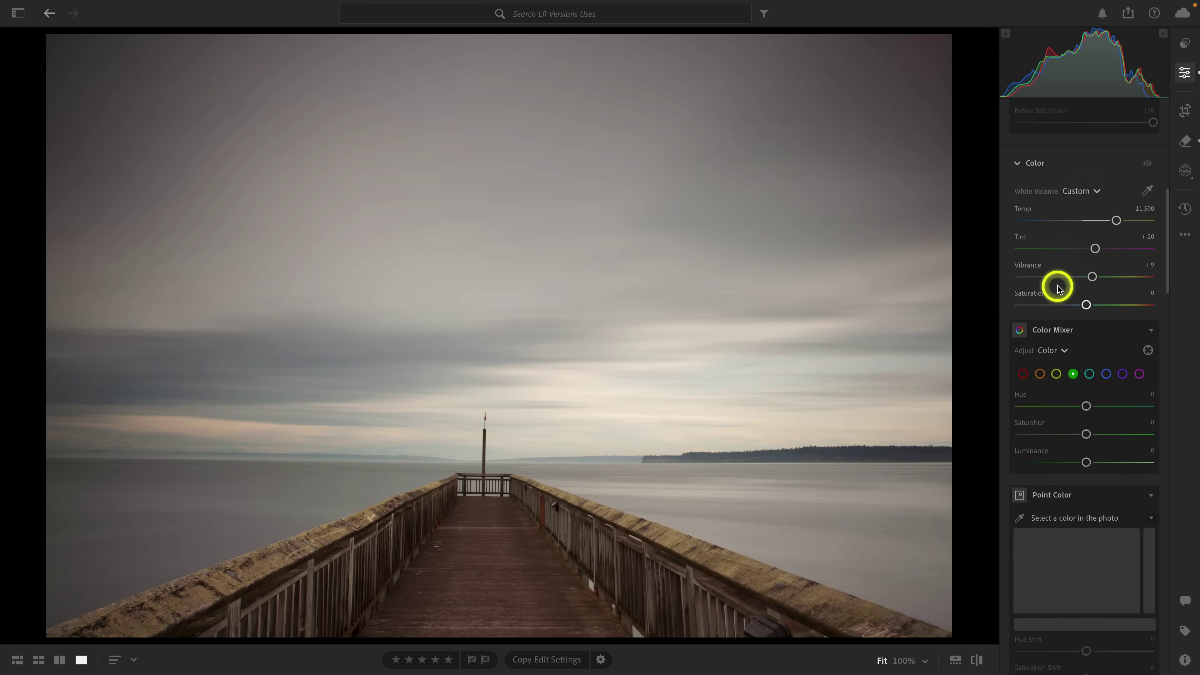
scroll(1058, 284, "up", 10)
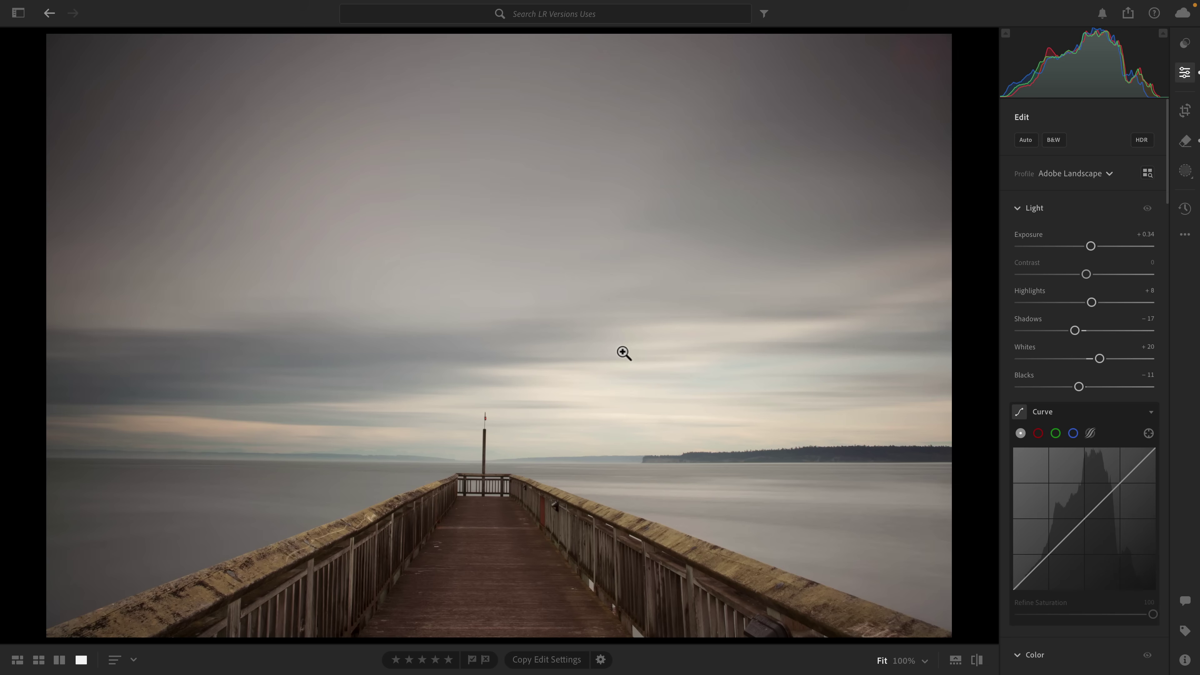
- Create a third named version called 'Starting Point' from the current look
left_click(1184, 208)
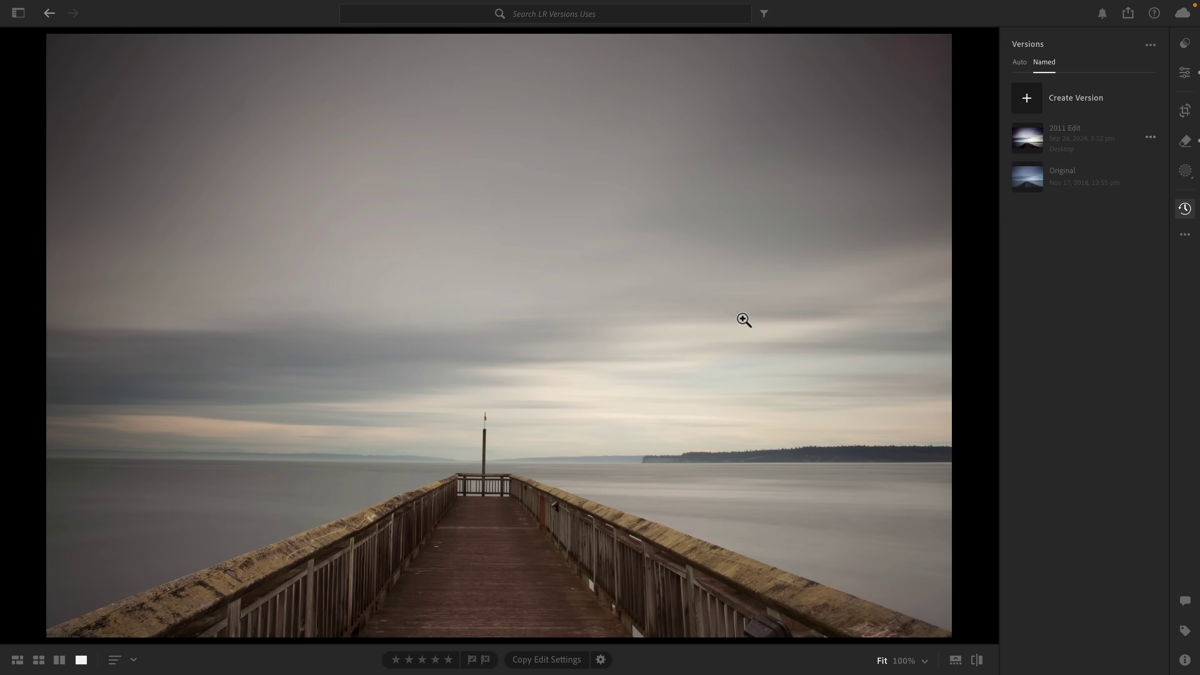
left_click(876, 213)
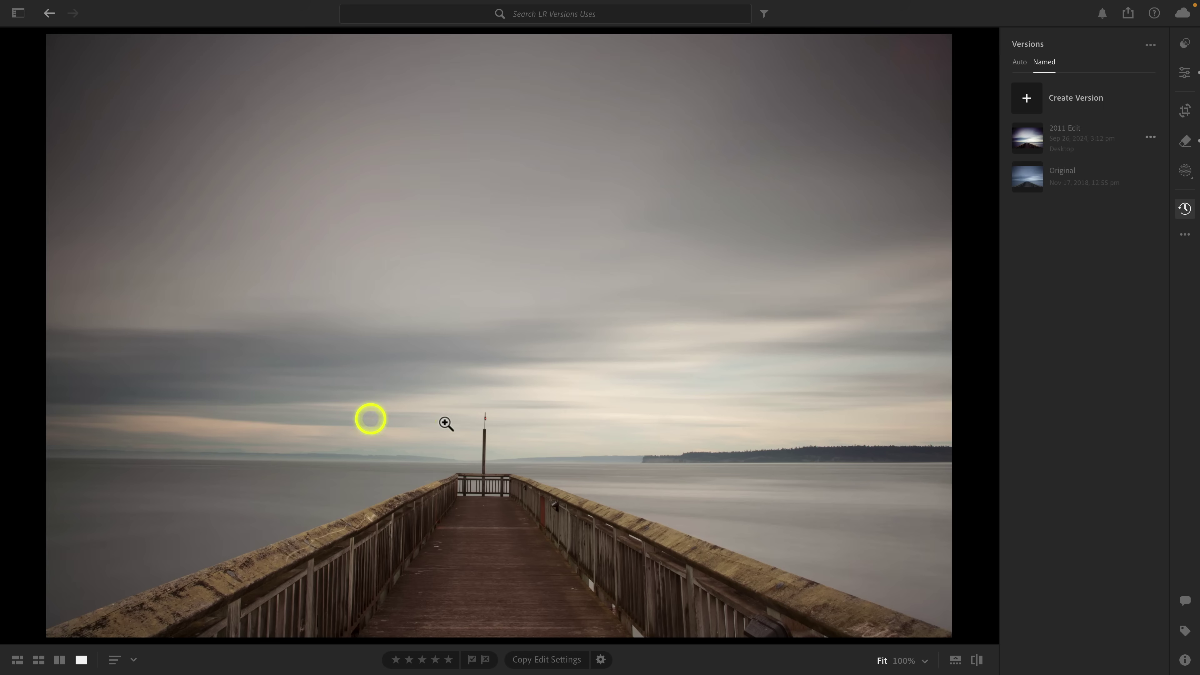
left_click(1075, 98)
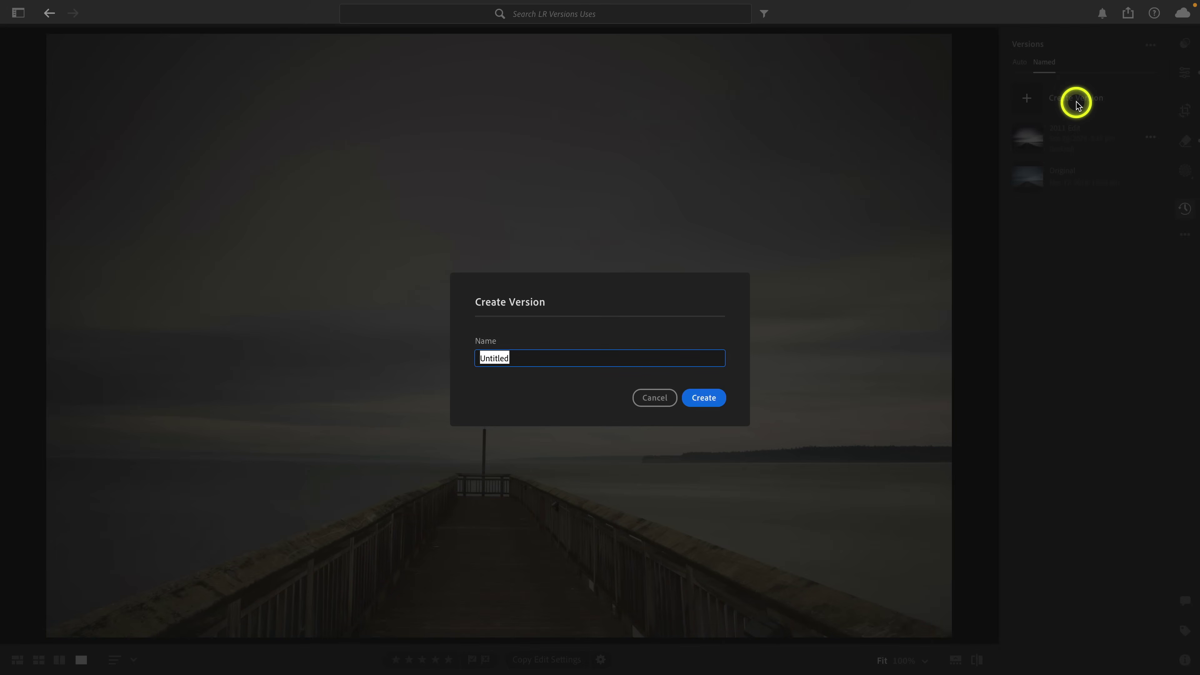
type("Starting Poin")
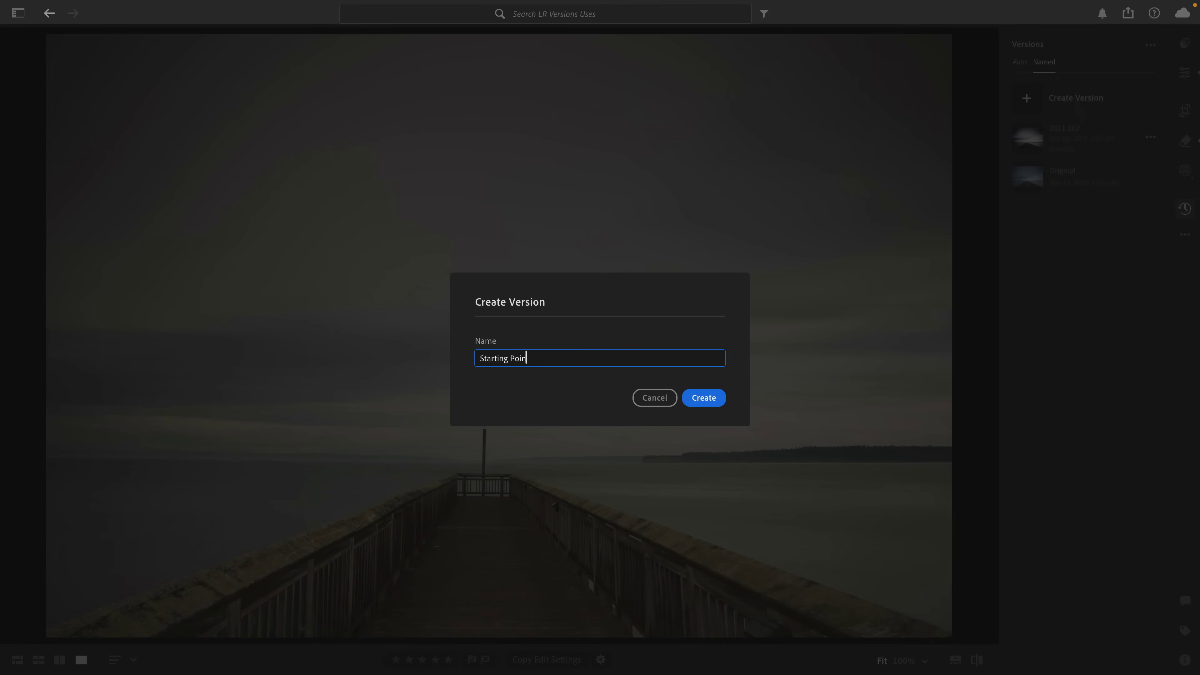
left_click(703, 398)
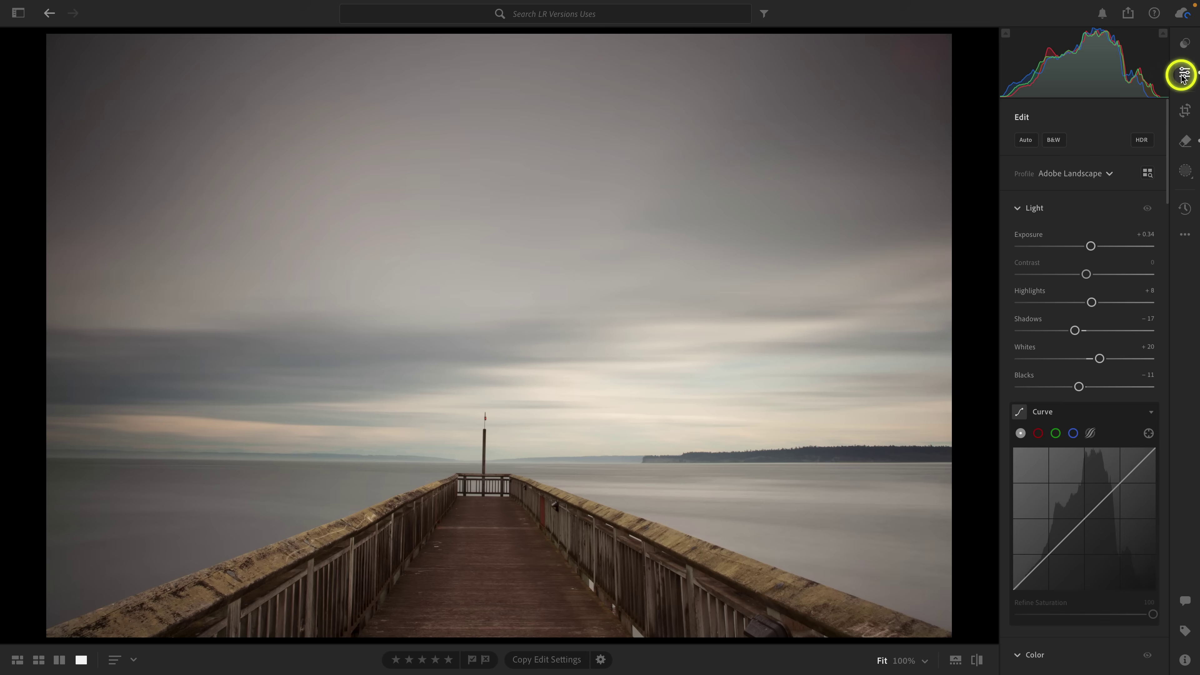
- Shape an S tone curve with a lifted black point and Refine Saturation 57
scroll(1091, 325, "down", 3)
left_click_drag(1120, 349, 1121, 346)
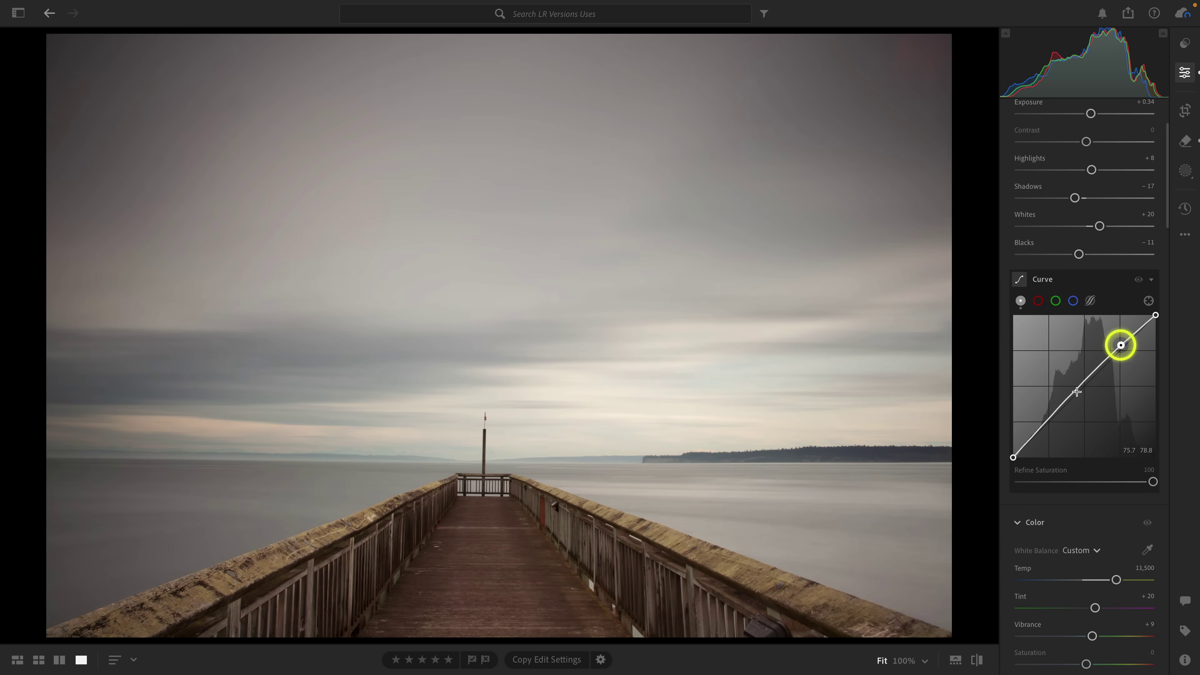
left_click_drag(1049, 422, 1050, 431)
left_click_drag(1083, 390, 1081, 385)
left_click(1012, 456)
left_click_drag(1011, 455, 1010, 450)
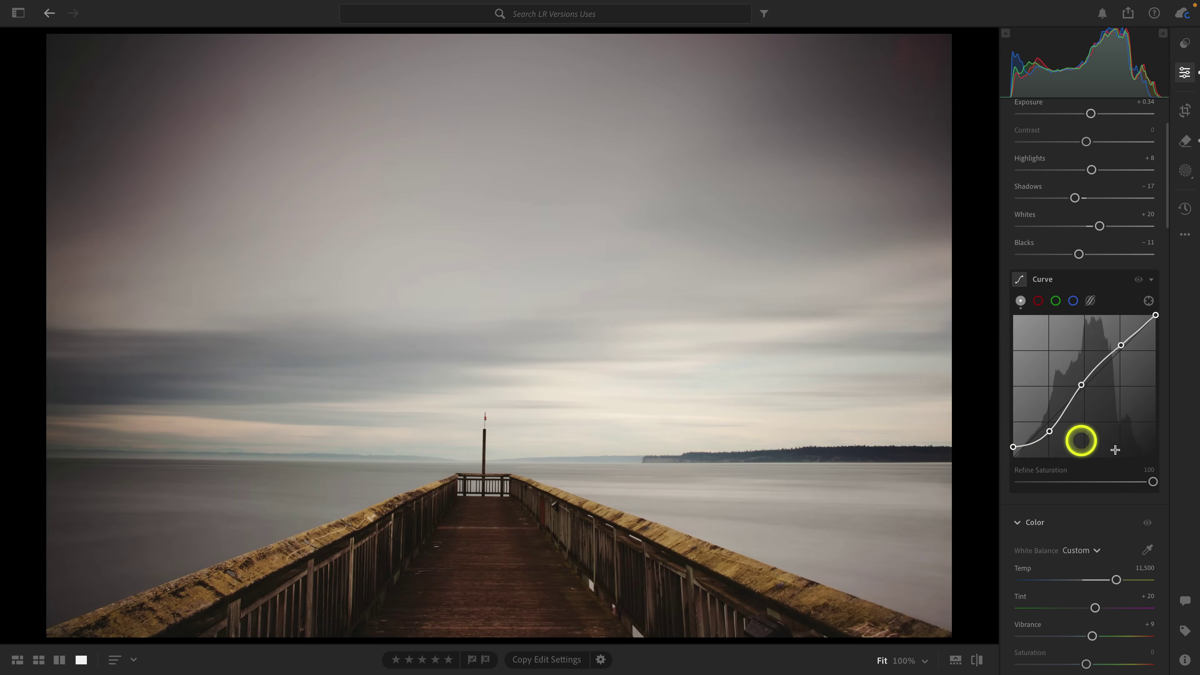
left_click_drag(1152, 481, 1092, 485)
- Warm the highlights with colour grading, set Blue Primary Saturation +25 and Clarity +11
scroll(1091, 487, "down", 15)
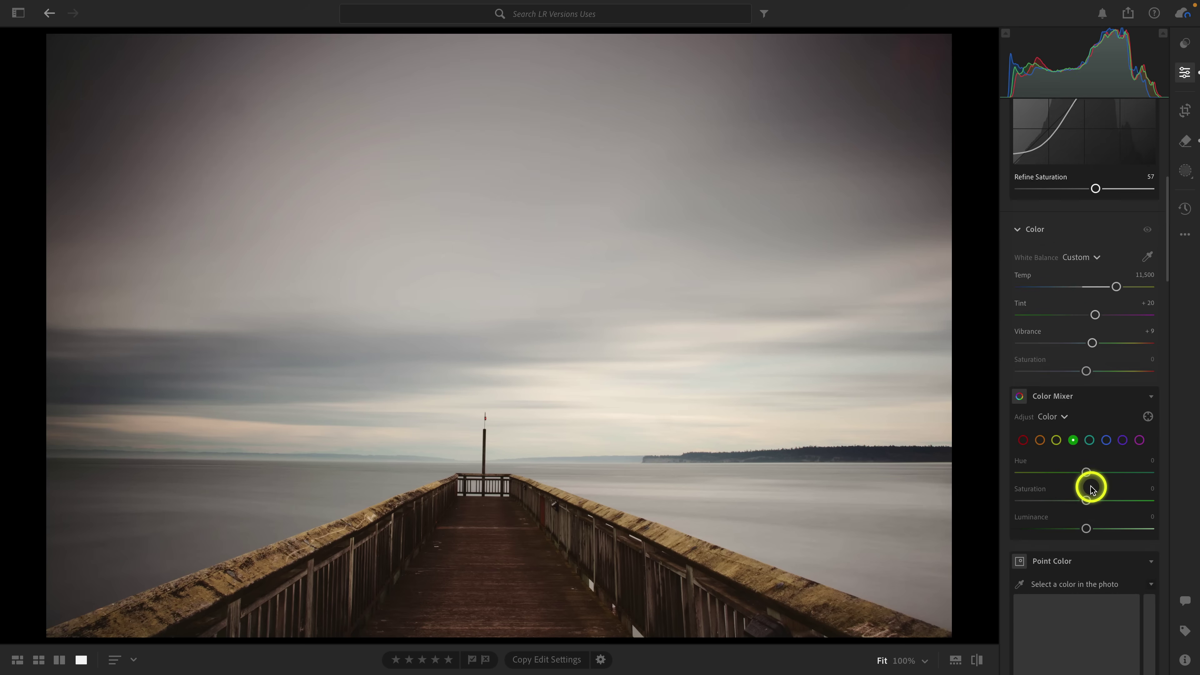
scroll(1092, 487, "down", 5)
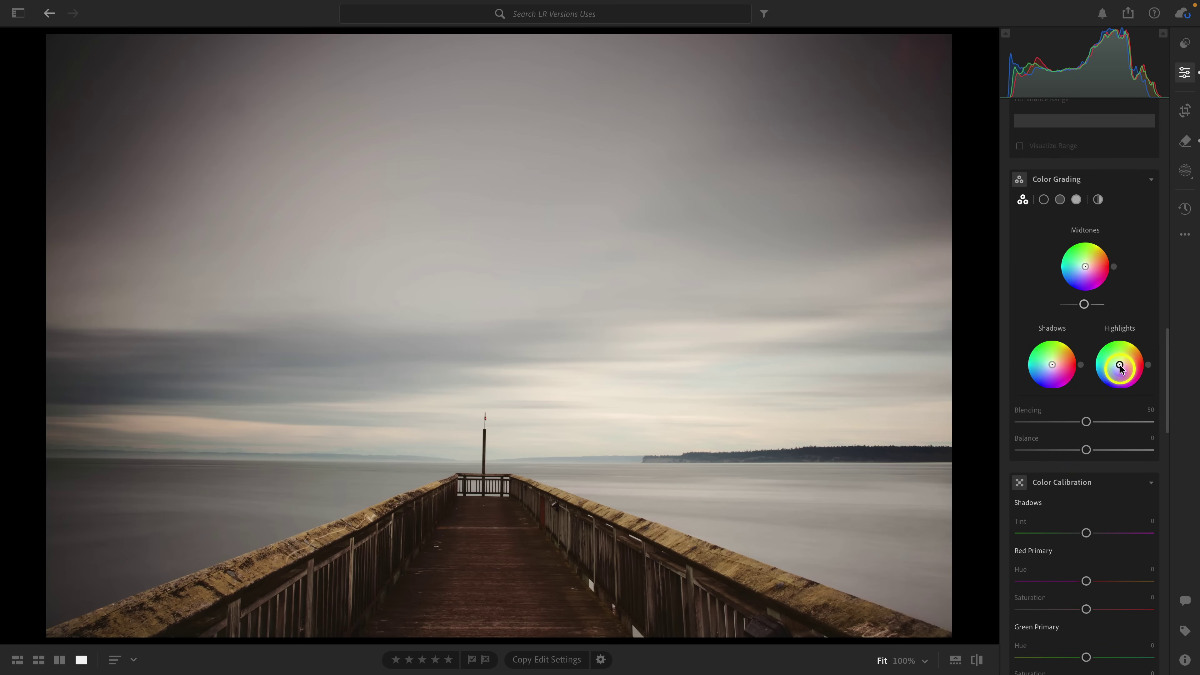
left_click_drag(1120, 359, 1048, 372)
scroll(1049, 371, "down", 6)
left_click_drag(1085, 411, 1101, 408)
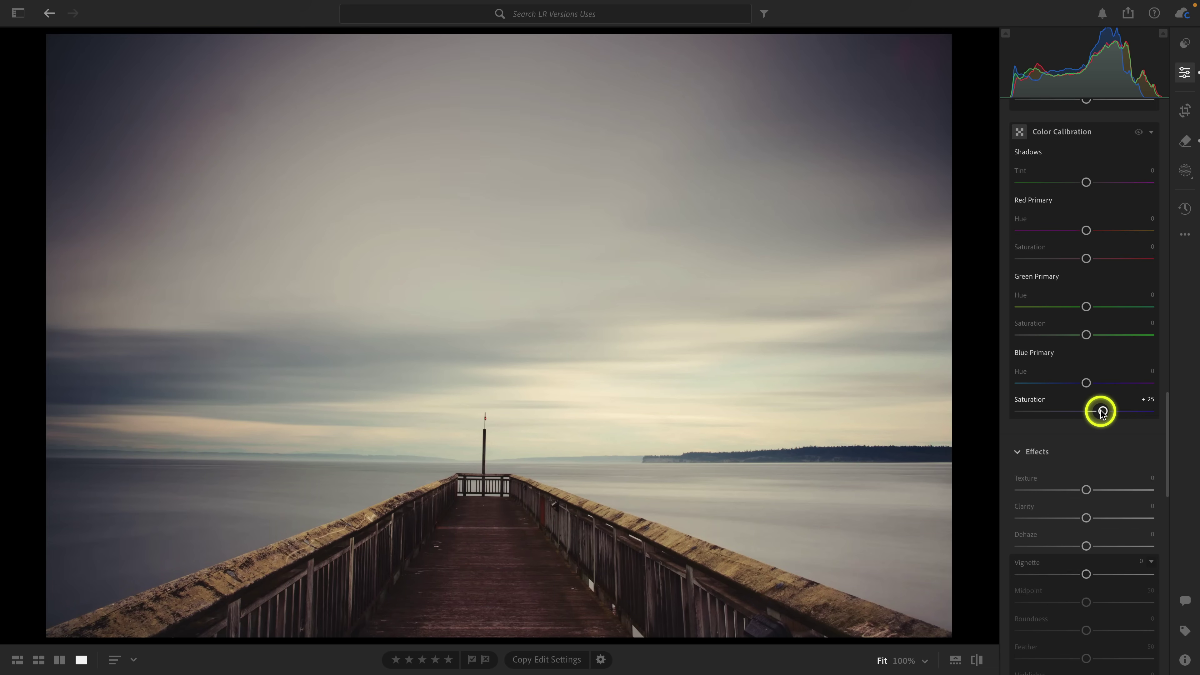
scroll(1101, 411, "down", 3)
left_click(1086, 391)
left_click_drag(1086, 392, 1093, 392)
left_click(1086, 363)
- Add a sky mask and dehaze the sky by +15
left_click(1182, 172)
left_click(1096, 156)
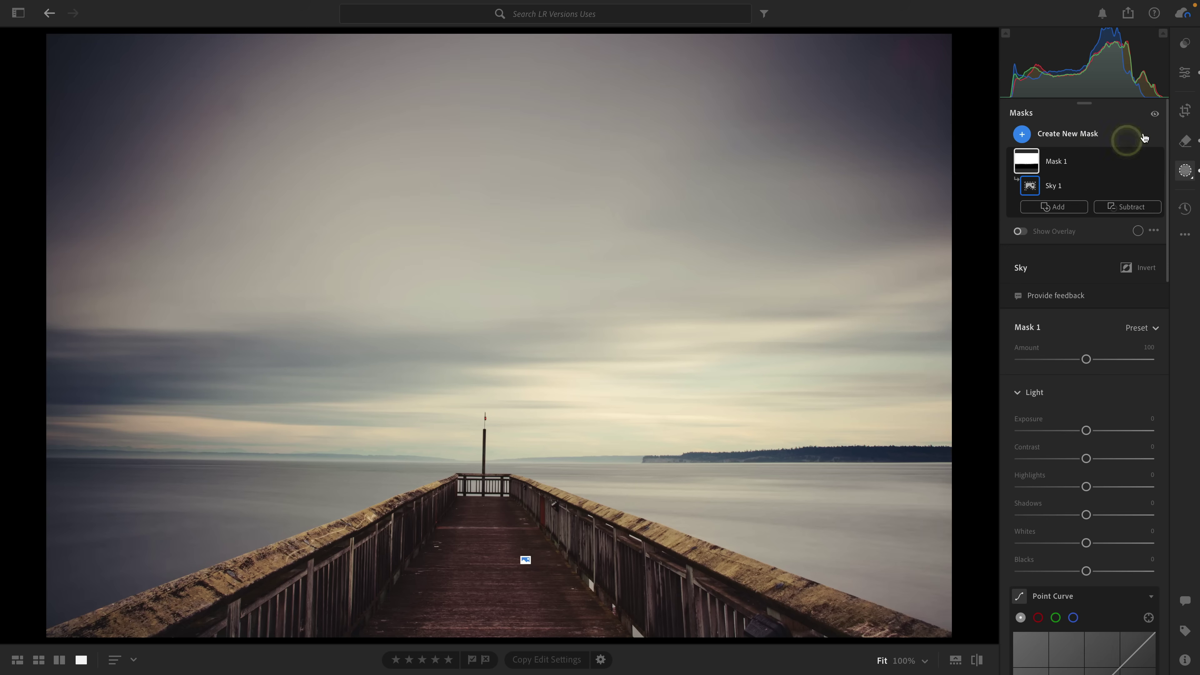
scroll(1102, 292, "down", 5)
scroll(1101, 291, "down", 10)
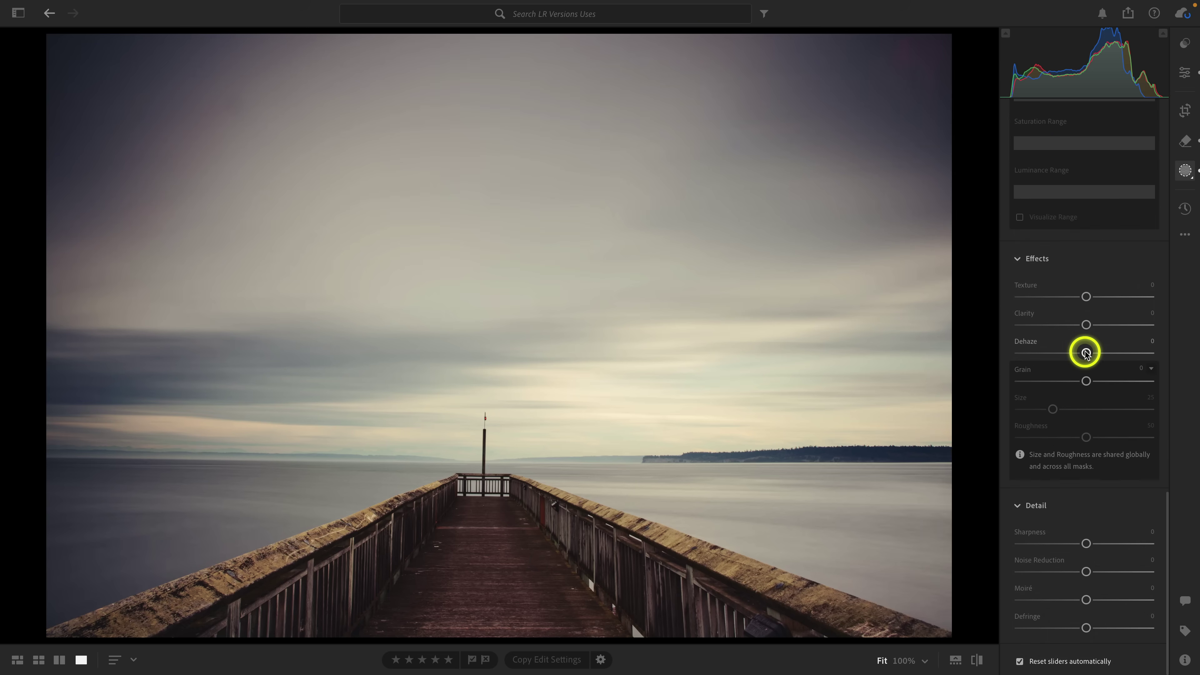
left_click_drag(1084, 352, 1093, 348)
- Lower global saturation, set Texture +10, and add a −11 vignette with Midpoint 26, Feather 83
left_click(1184, 72)
scroll(1091, 294, "up", 5)
scroll(1090, 294, "up", 4)
scroll(1091, 303, "down", 2)
left_click_drag(1085, 430, 1073, 433)
scroll(1073, 435, "down", 10)
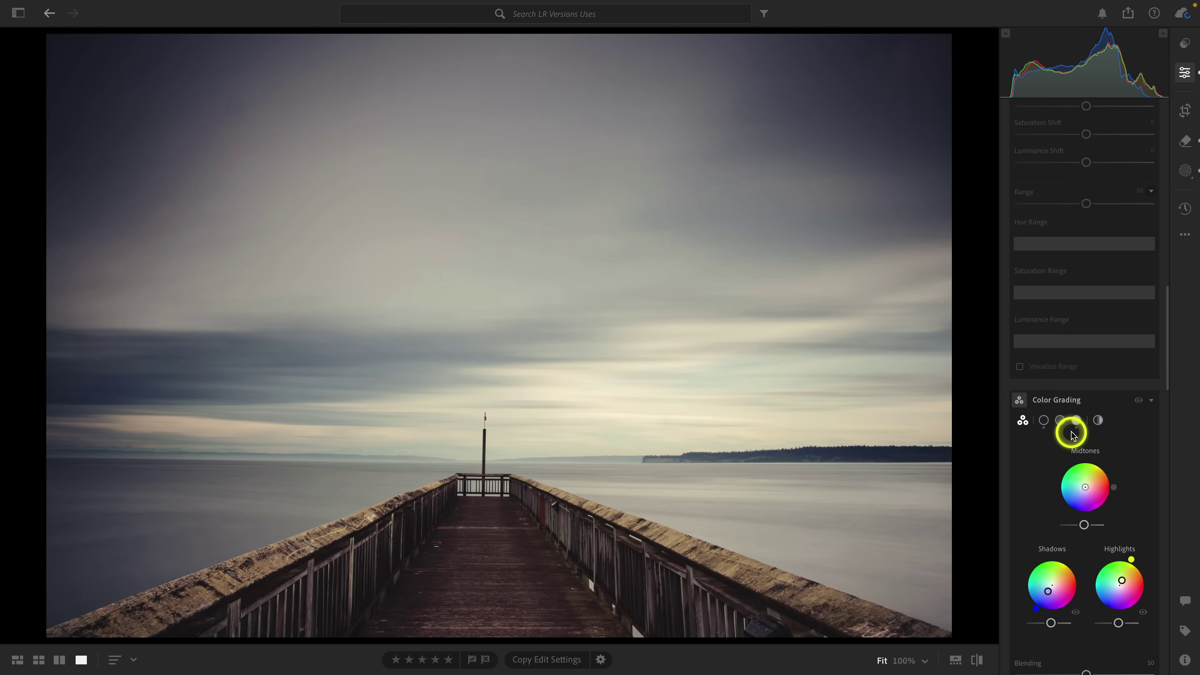
scroll(1071, 434, "down", 7)
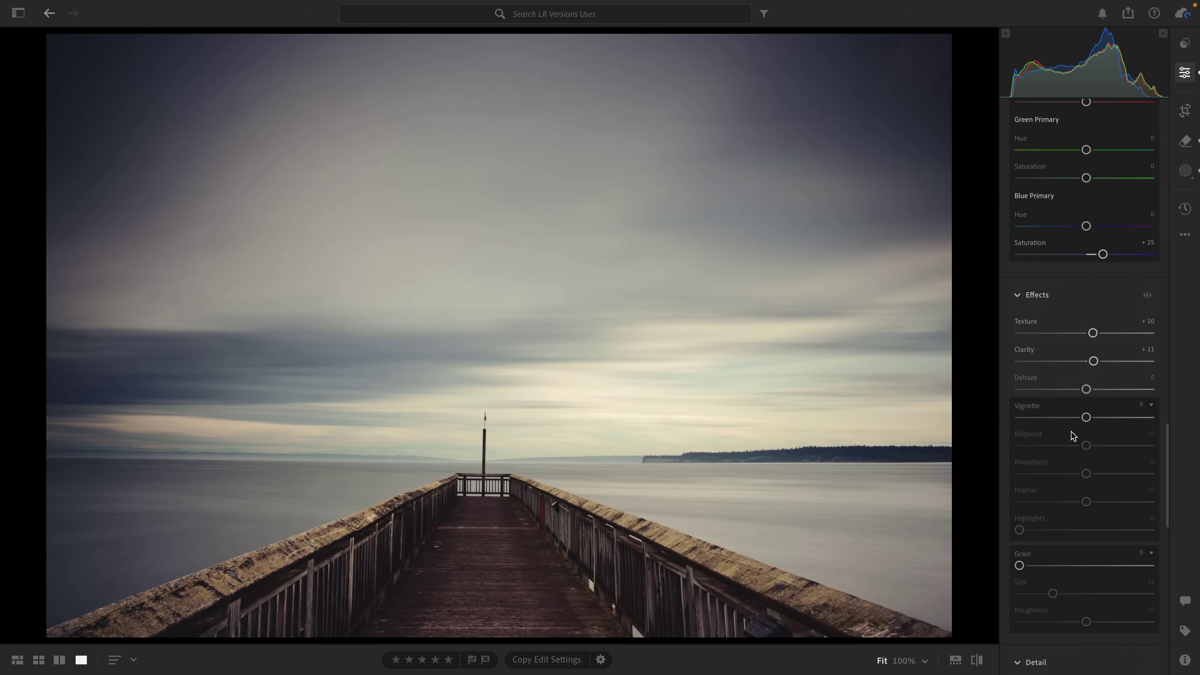
left_click_drag(1083, 406, 1055, 432)
left_click_drag(1087, 489, 1130, 488)
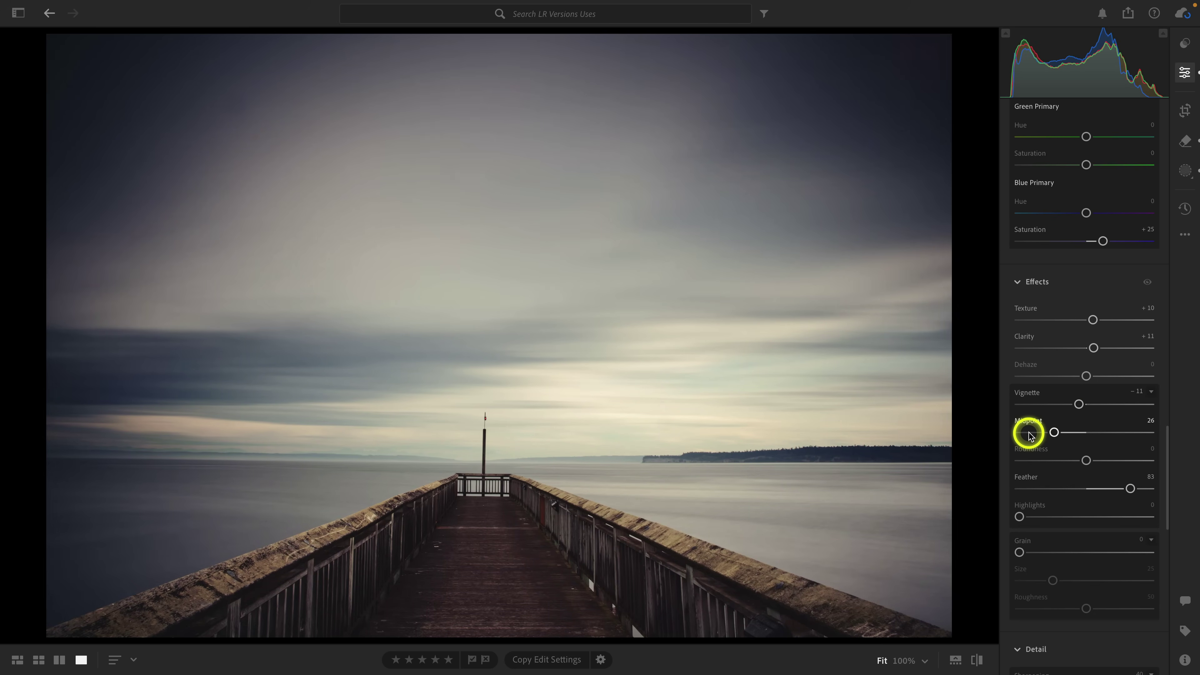
key("backslash")
left_click(1029, 419)
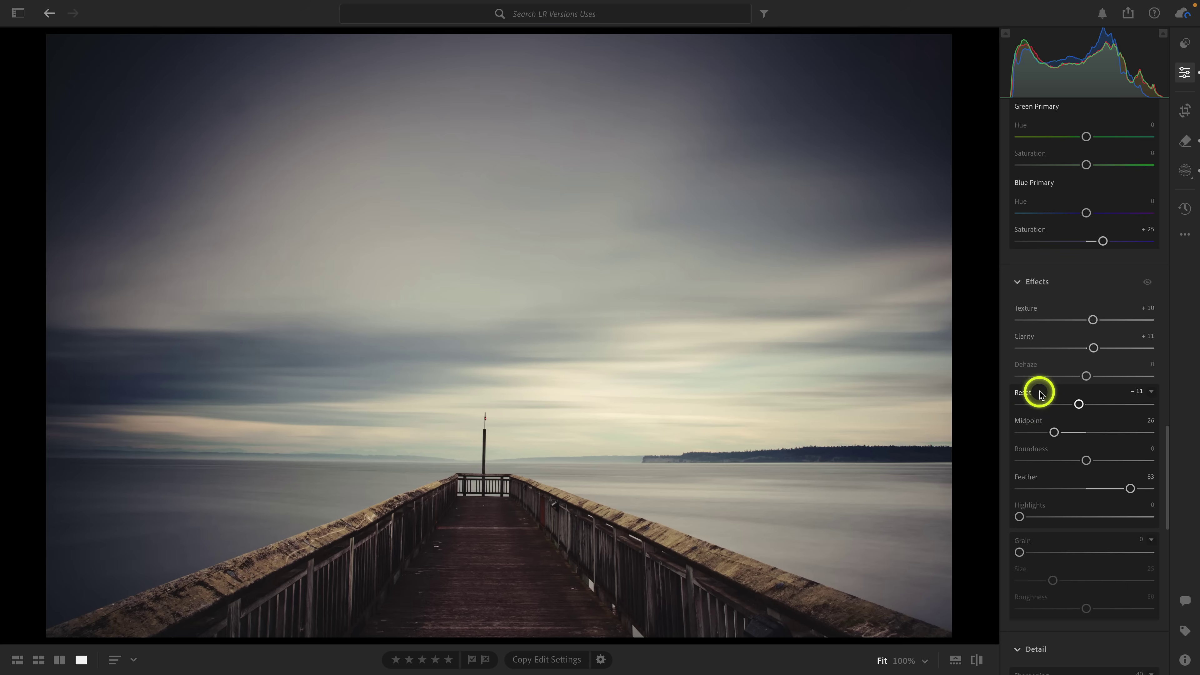
- Create a fourth named version called '2024 Color Edit' from the finished colour look
left_click(1185, 208)
left_click(1094, 101)
type("2024 Color Edit")
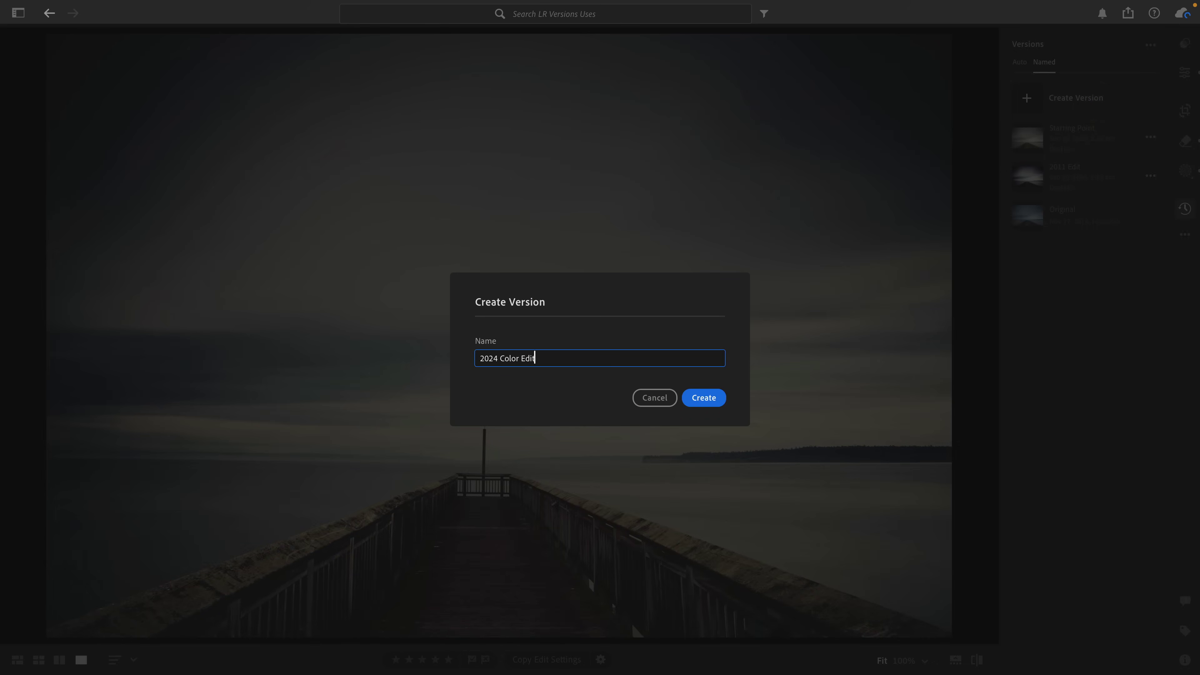
key("Return")
left_click(957, 159)
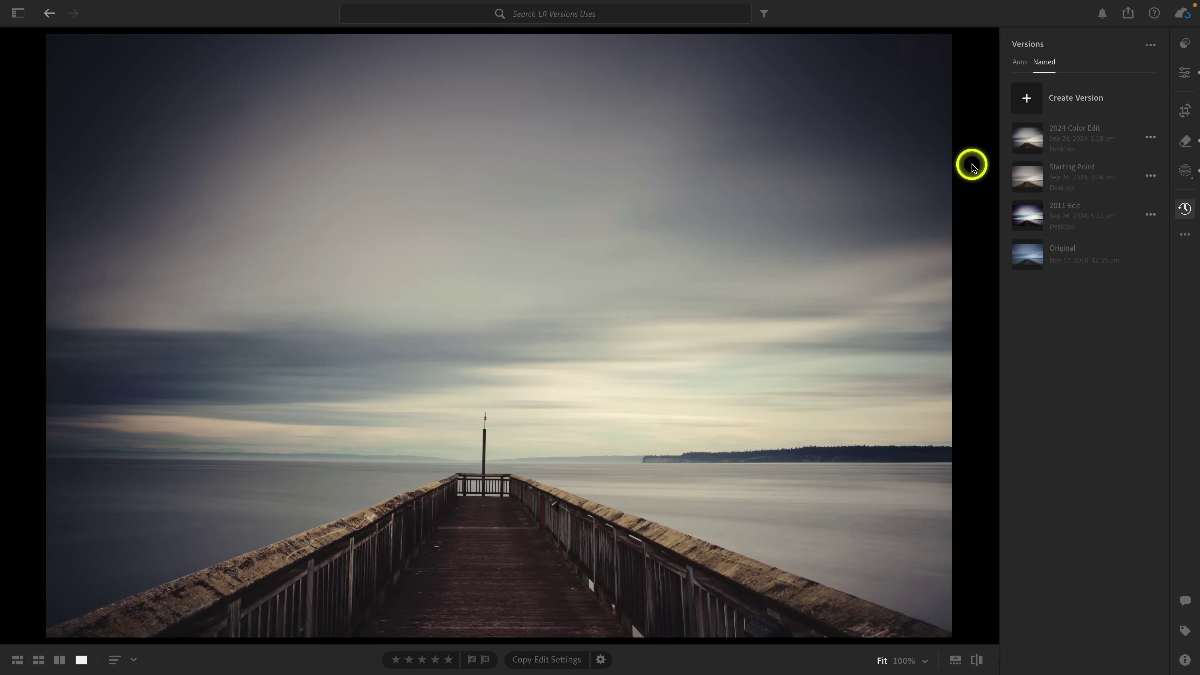
- Switch the pier photo back to the Starting Point version
left_click(1049, 177)
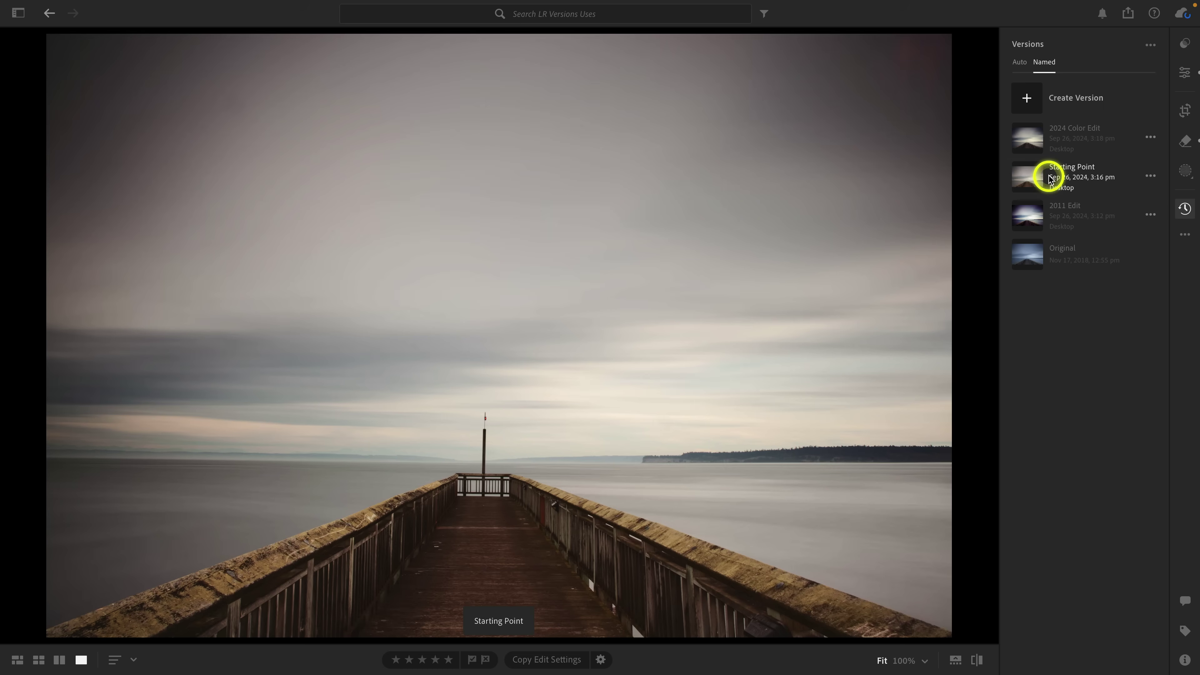
left_click(1071, 178)
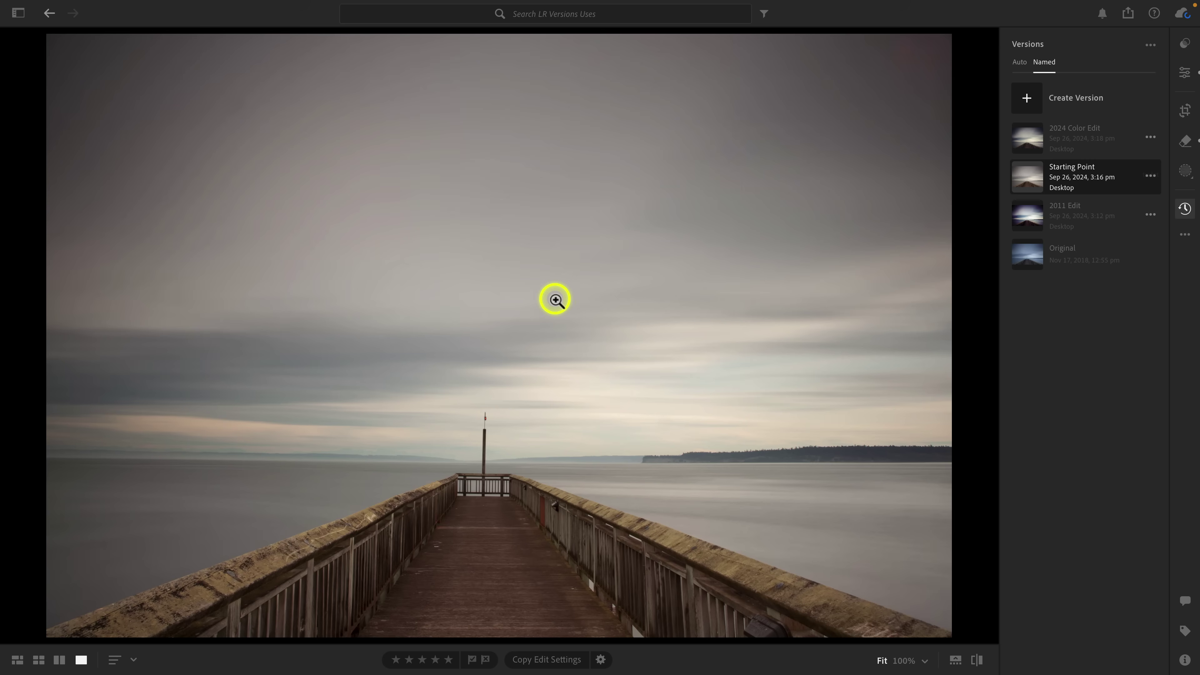
left_click(1064, 130)
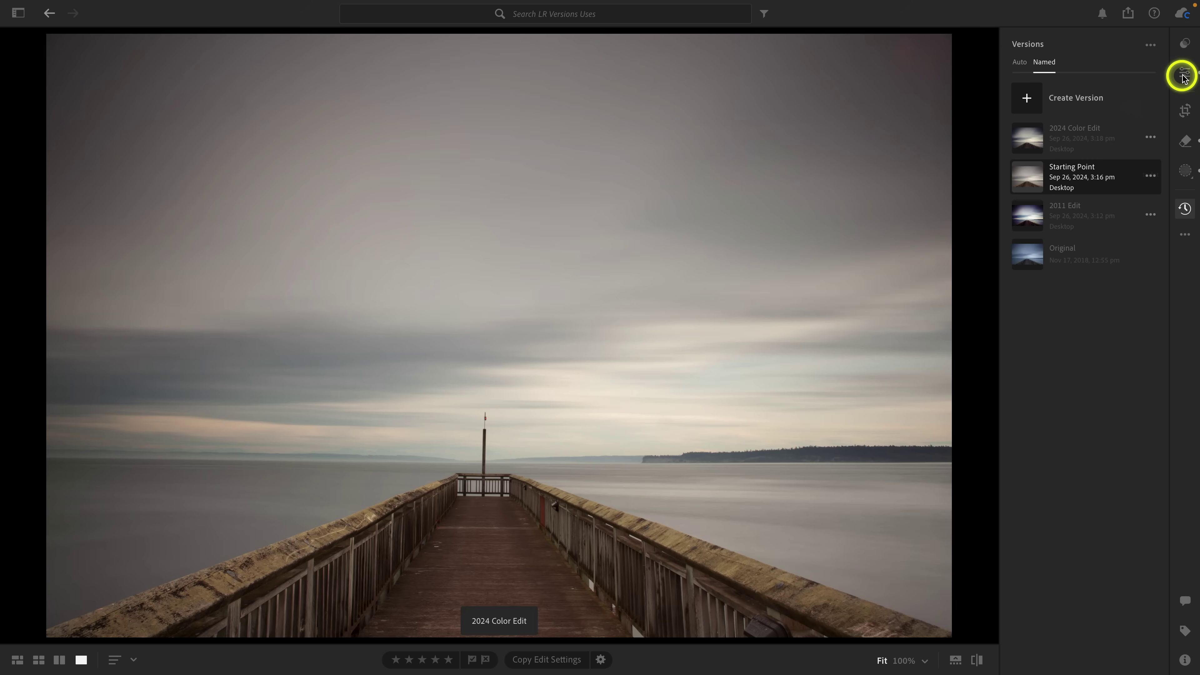
- Check for remaining dust spots with Visualize Spots, then return to the edit adjustments
left_click(1185, 141)
key("a")
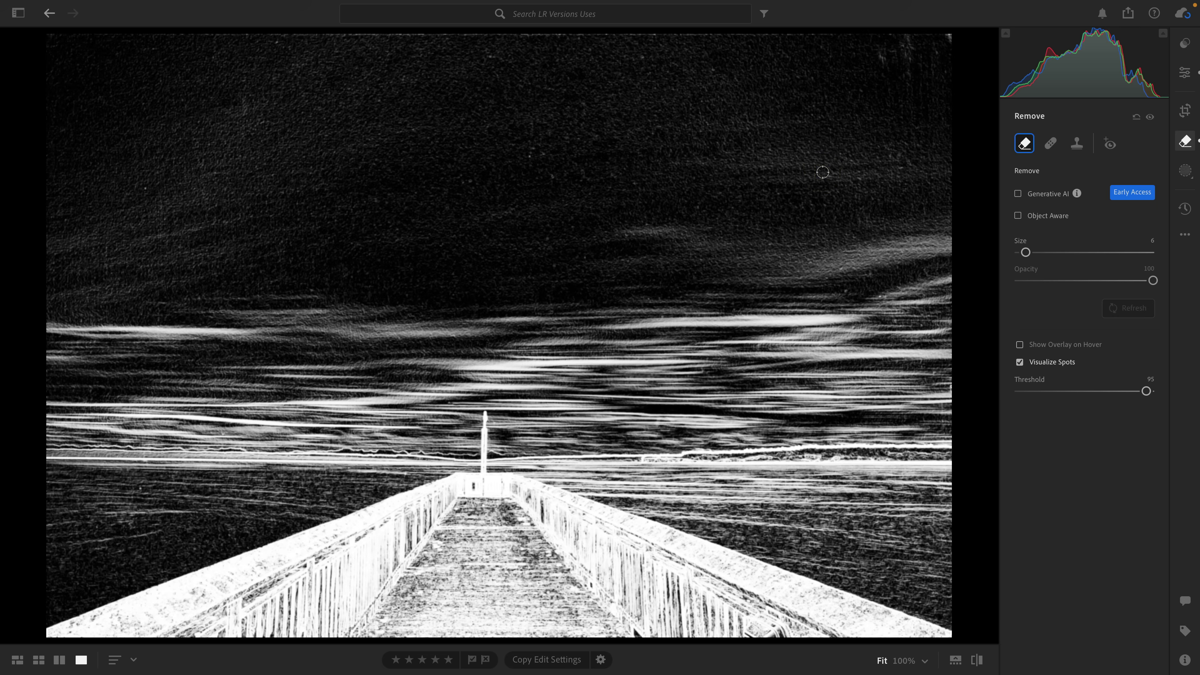
key("a")
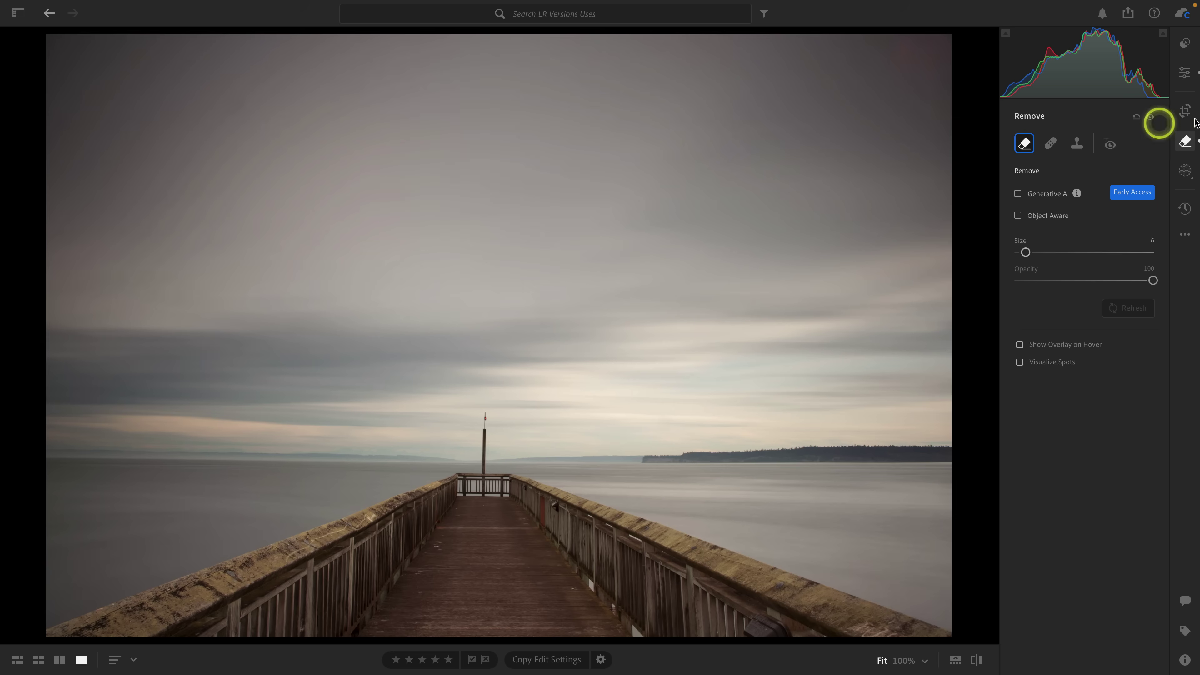
left_click(1185, 73)
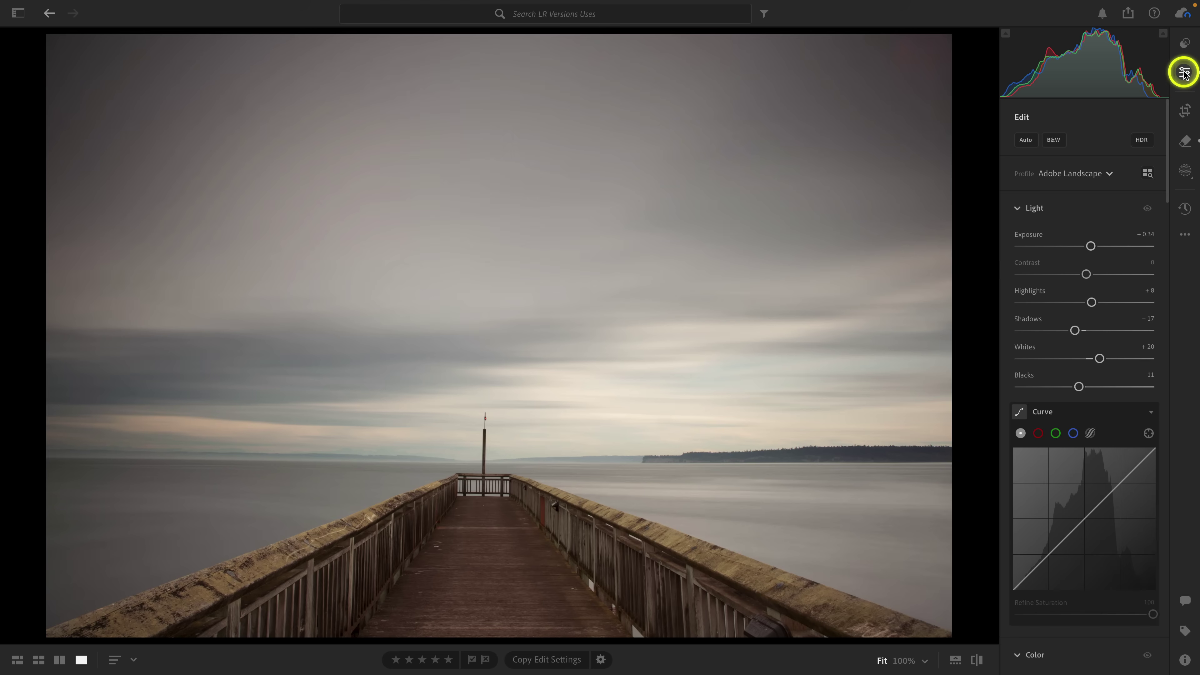
- Apply the B&W 03 black-and-white profile to the pier photo
left_click(1148, 174)
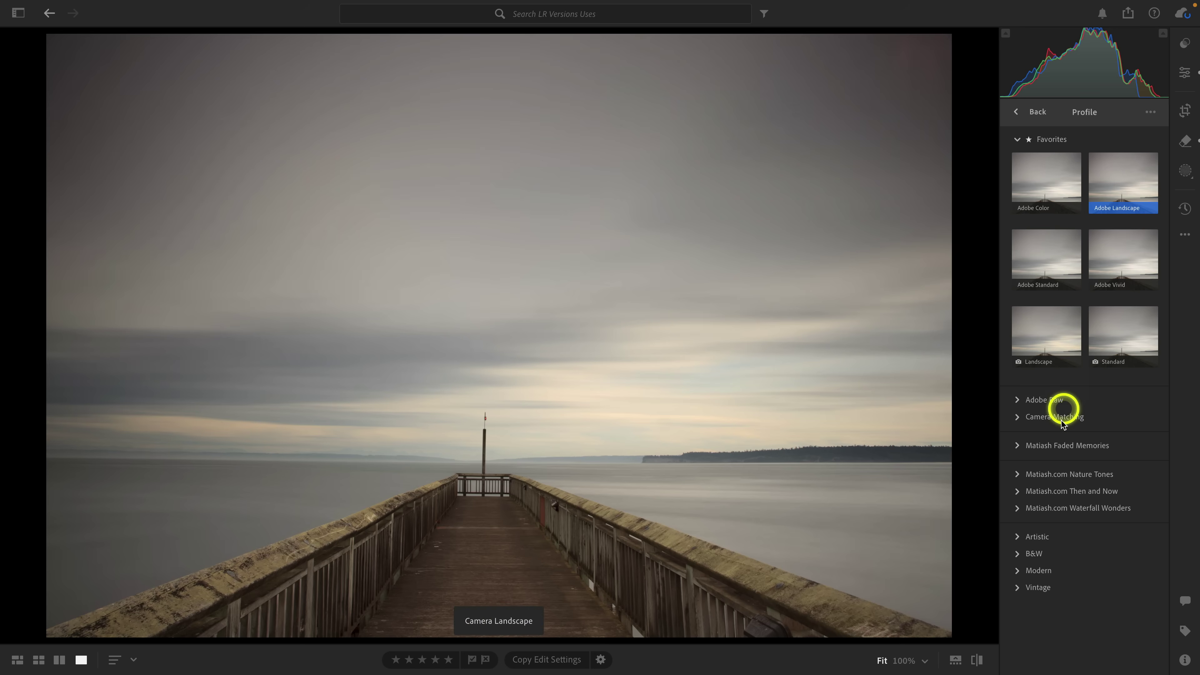
left_click(1030, 554)
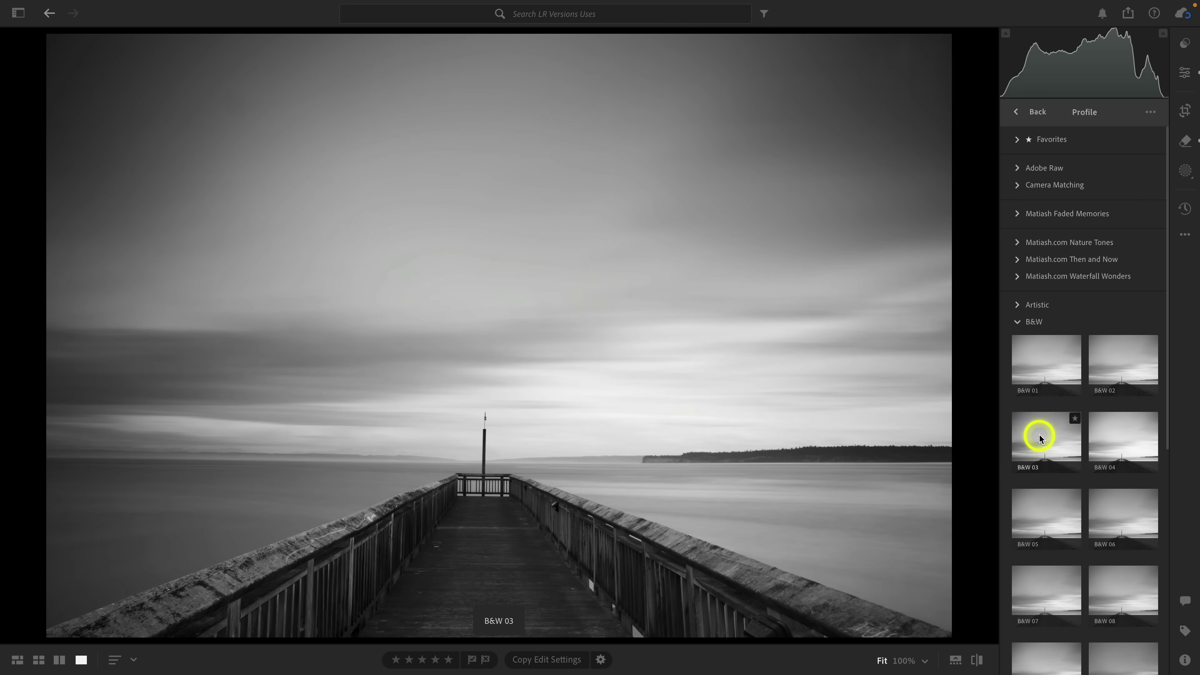
left_click(1035, 438)
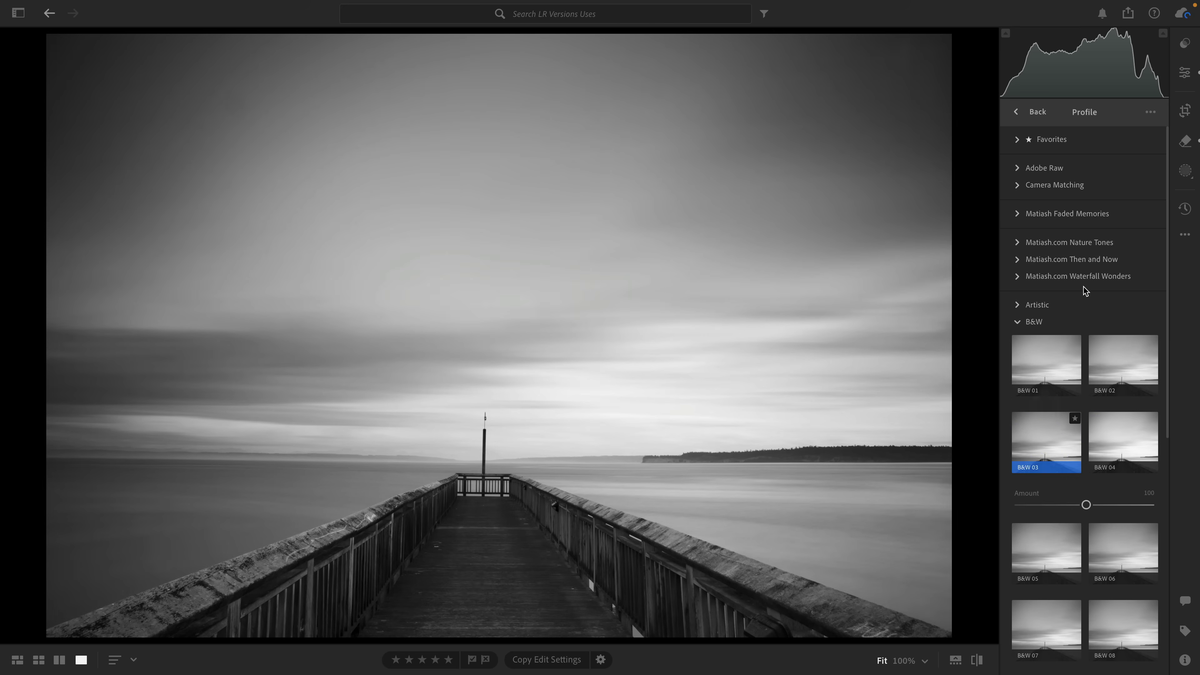
left_click(1185, 73)
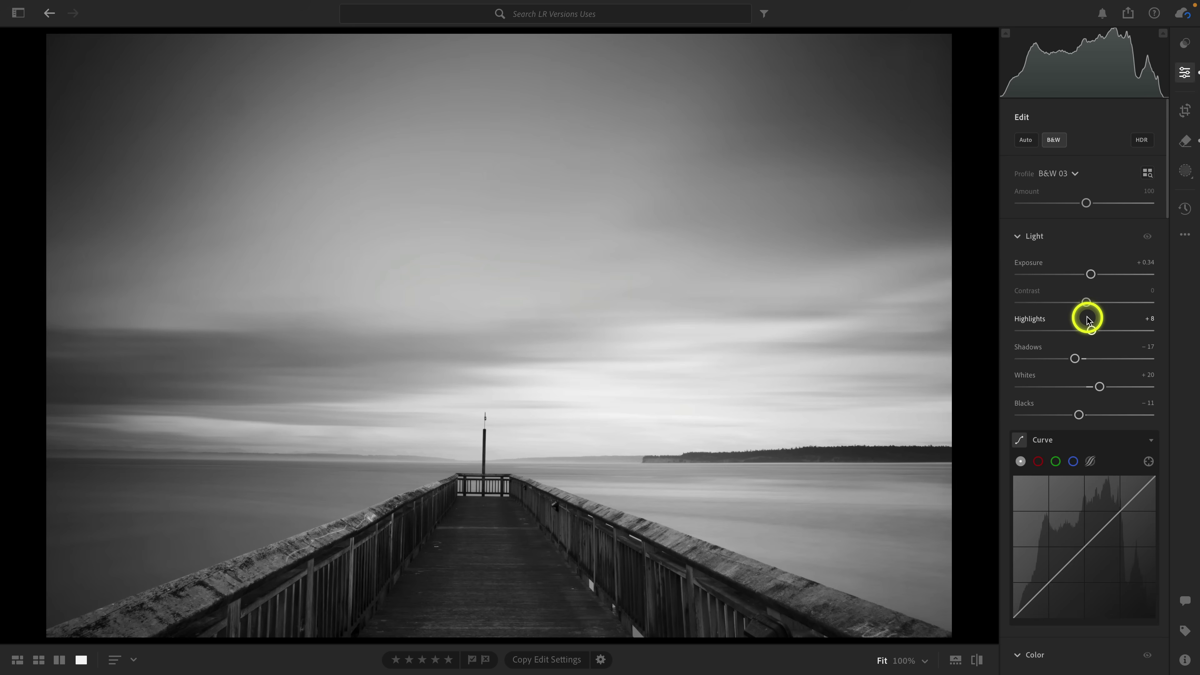
- Shape the tone curve, raising the highlights and lifting the black point
scroll(1087, 319, "down", 4)
left_click_drag(1048, 406, 1050, 414)
left_click_drag(1119, 341, 1121, 337)
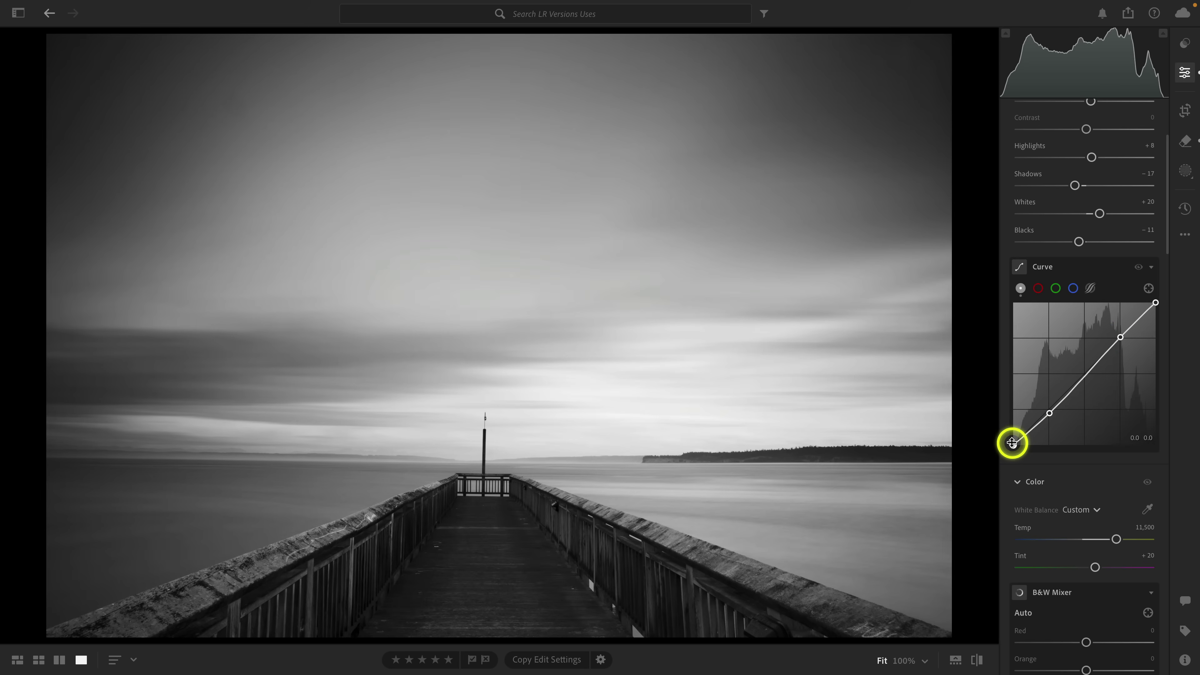
left_click_drag(1011, 444, 1005, 426)
- Cool the white balance temperature to 9,212
scroll(1005, 424, "down", 4)
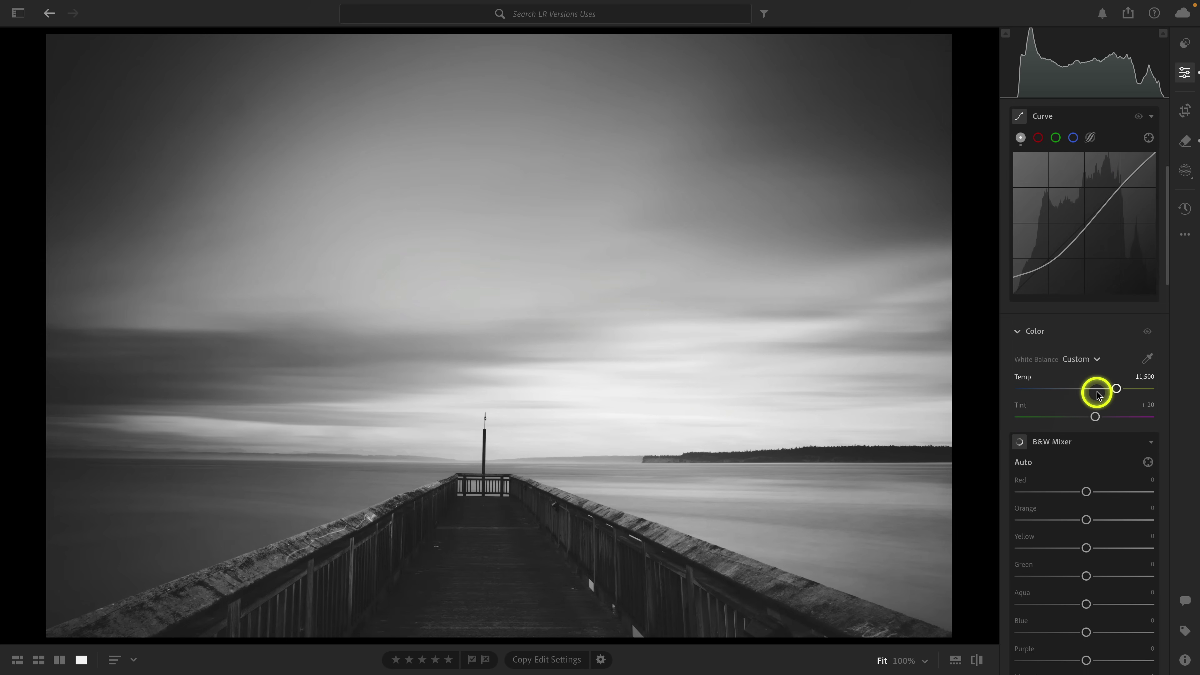
left_click_drag(1117, 389, 1107, 388)
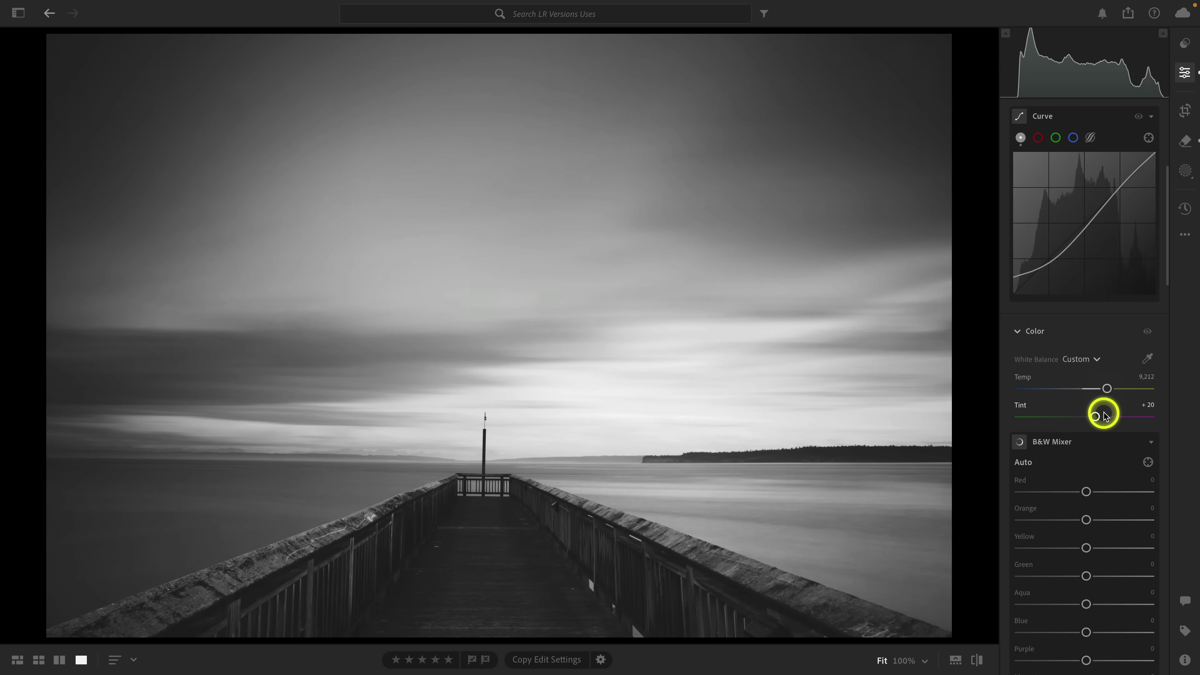
scroll(1104, 415, "down", 2)
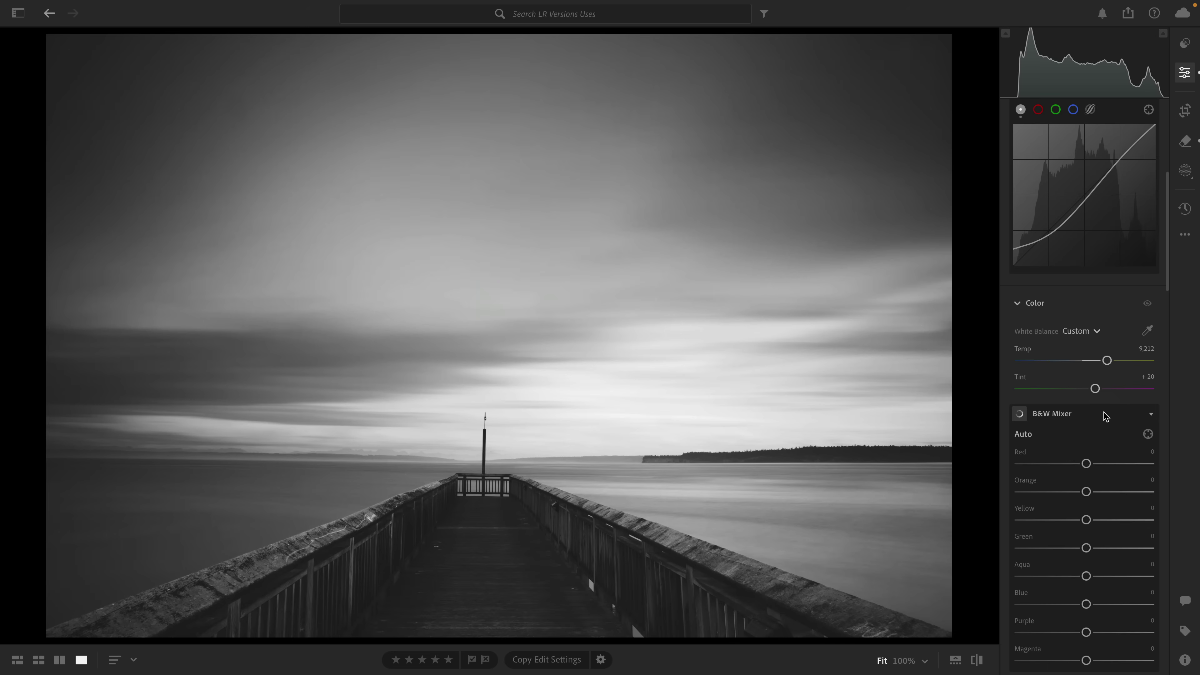
- Save a new named version called '2024 Black and White Edit'
left_click(1183, 211)
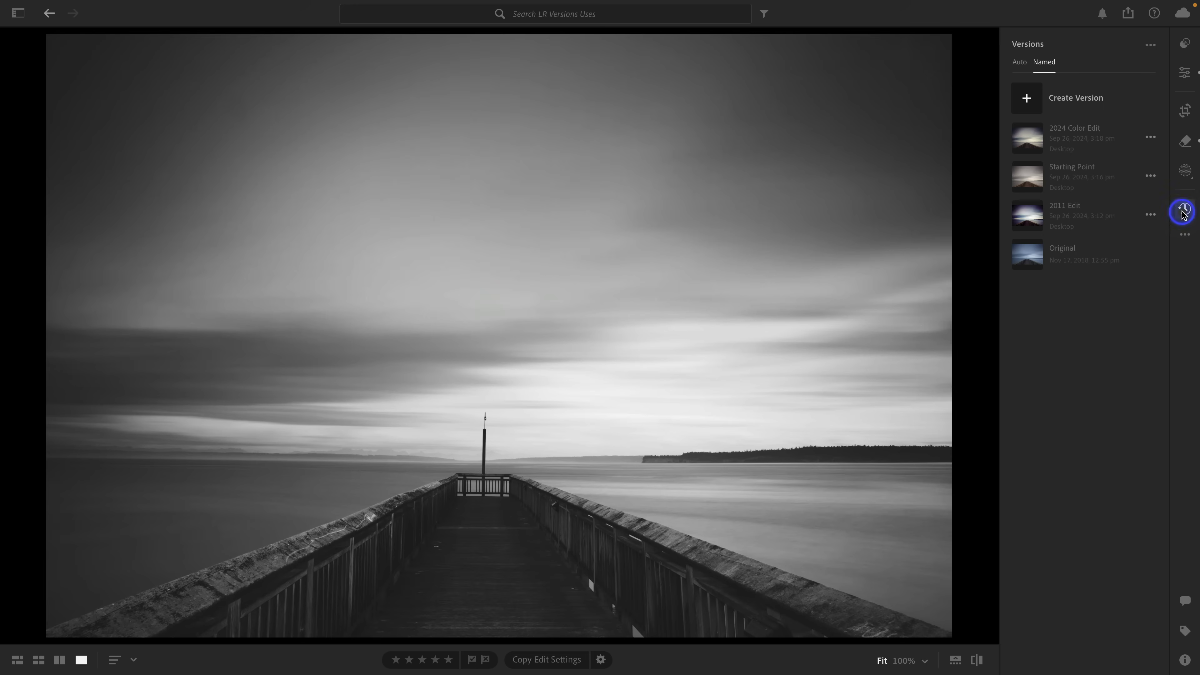
left_click(1094, 100)
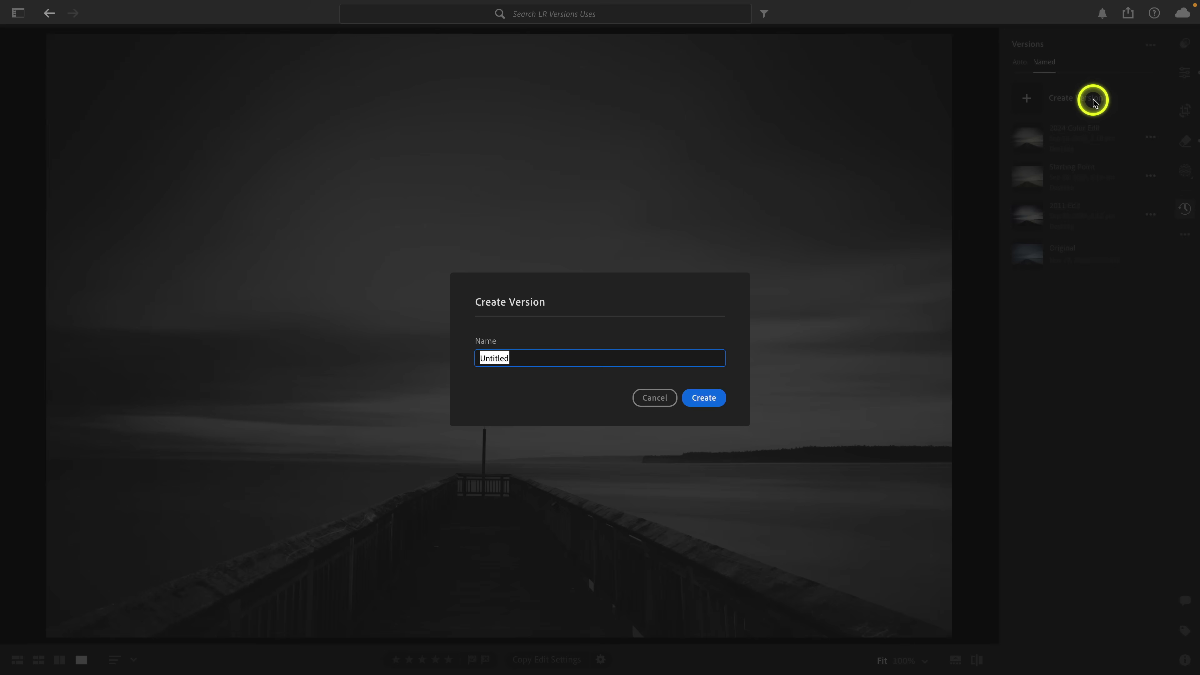
type("2024 ")
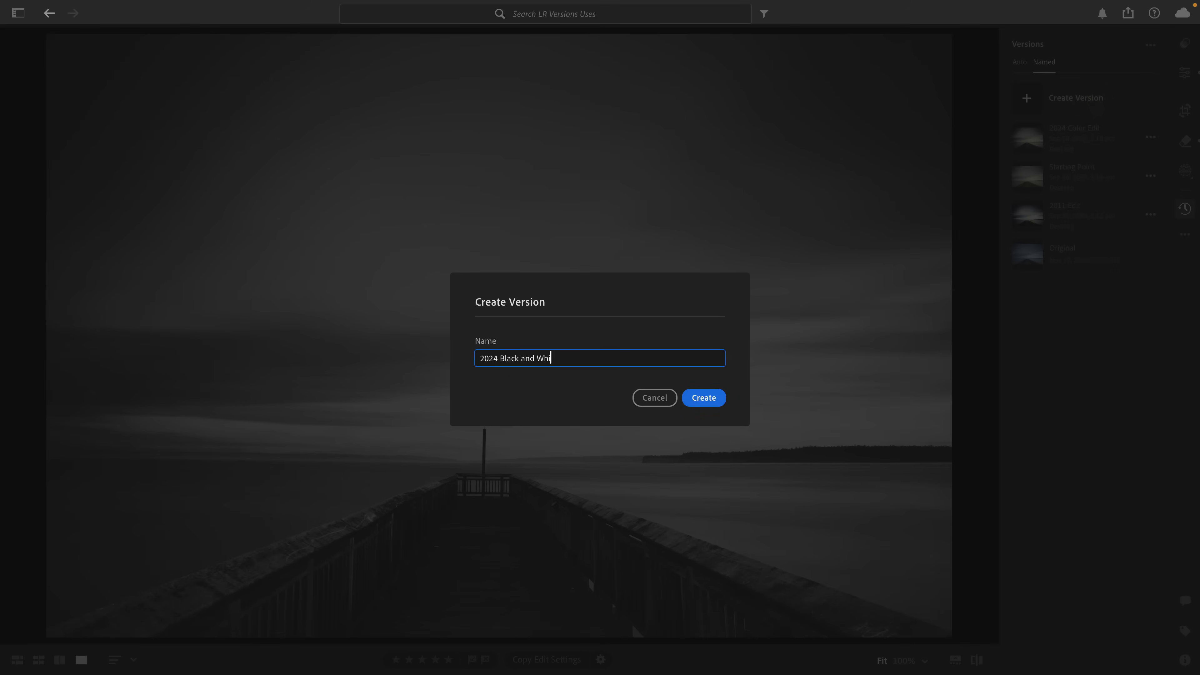
type("Black and White Edit")
key("Return")
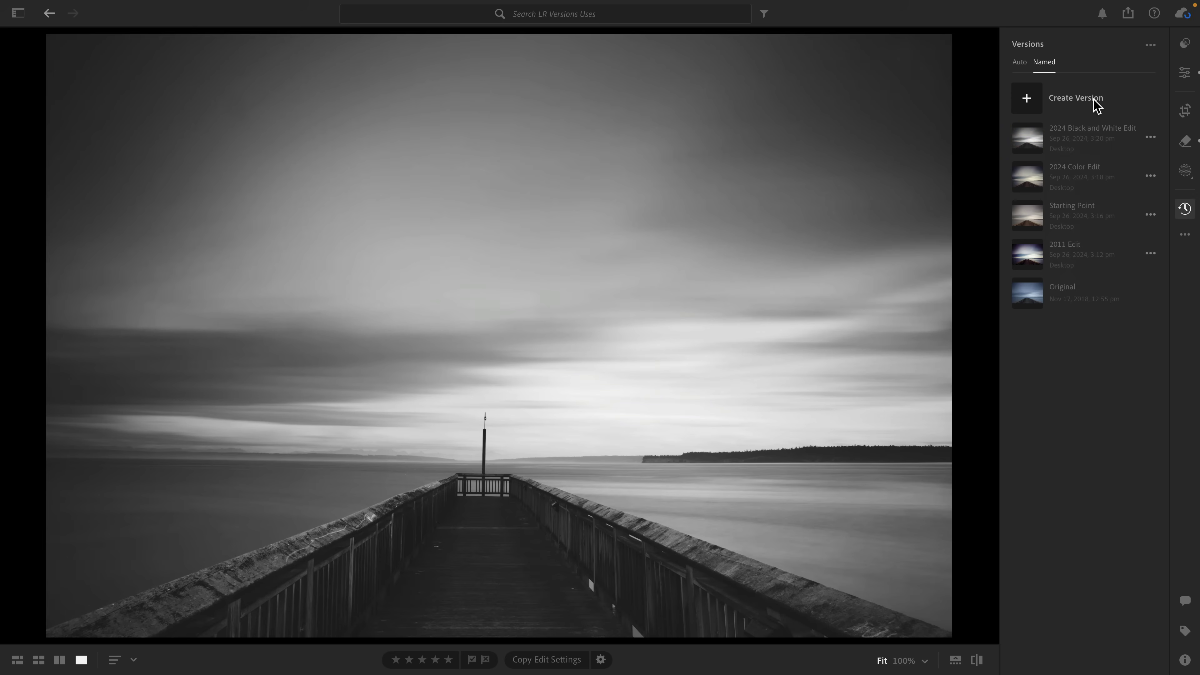
- Switch among the saved versions, ending on 2024 Color Edit
left_click(1076, 131)
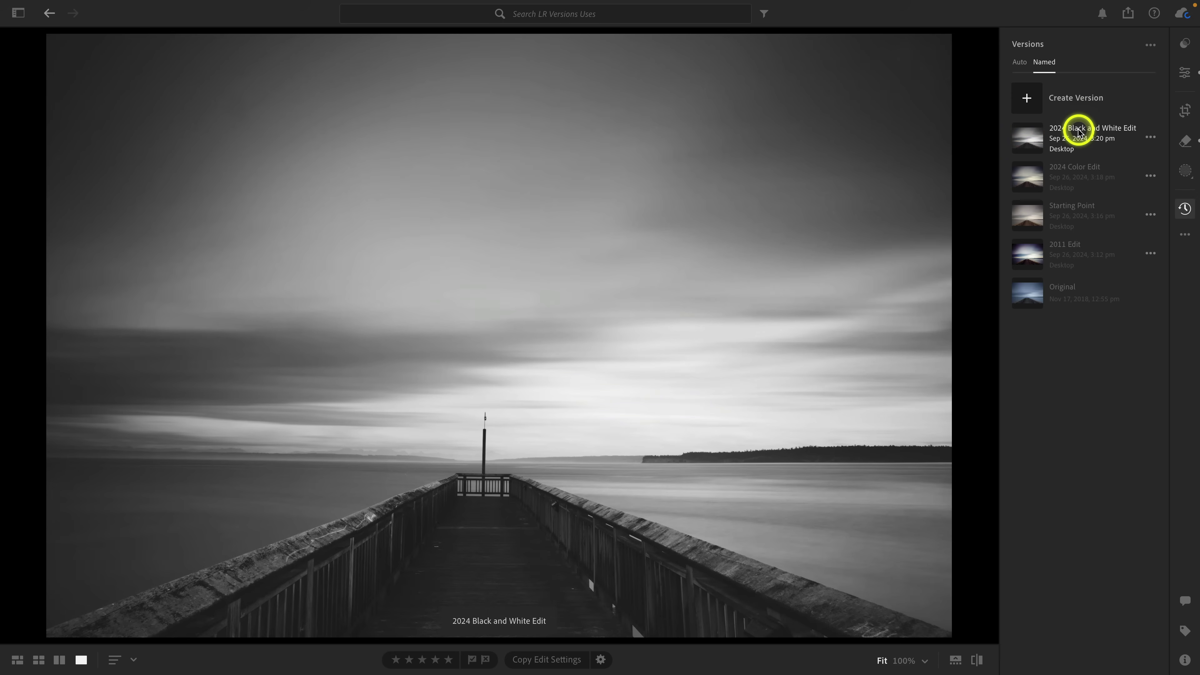
left_click(1073, 172)
left_click(1070, 211)
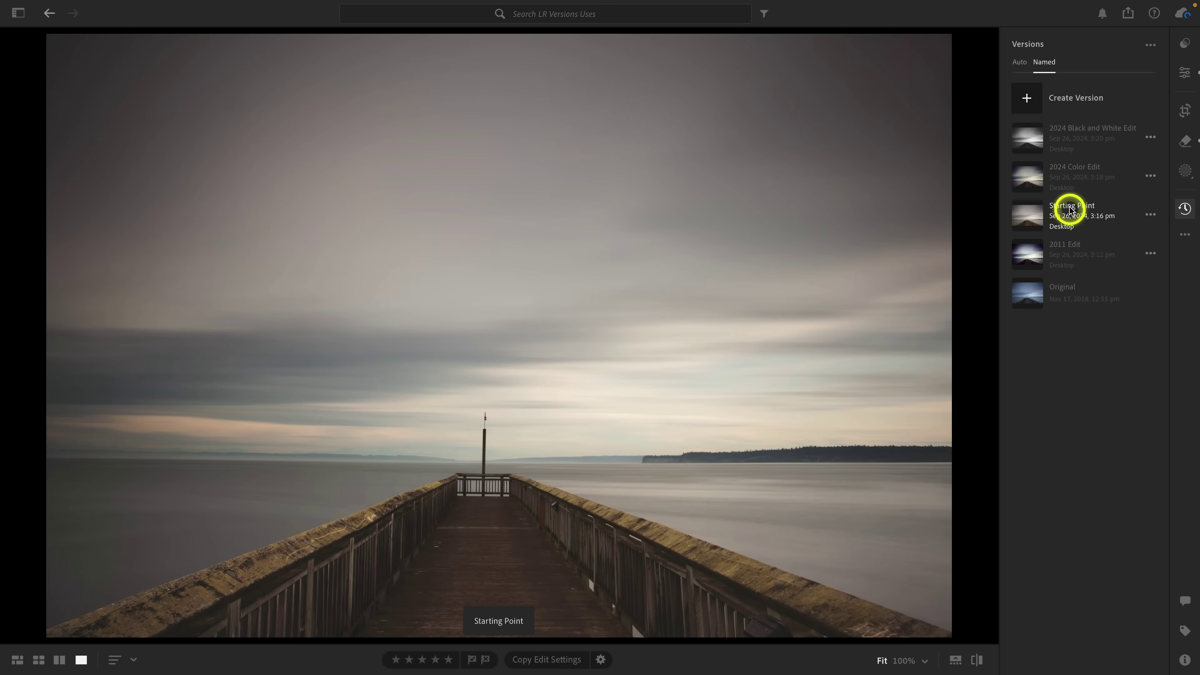
left_click(1069, 180)
left_click(1071, 152)
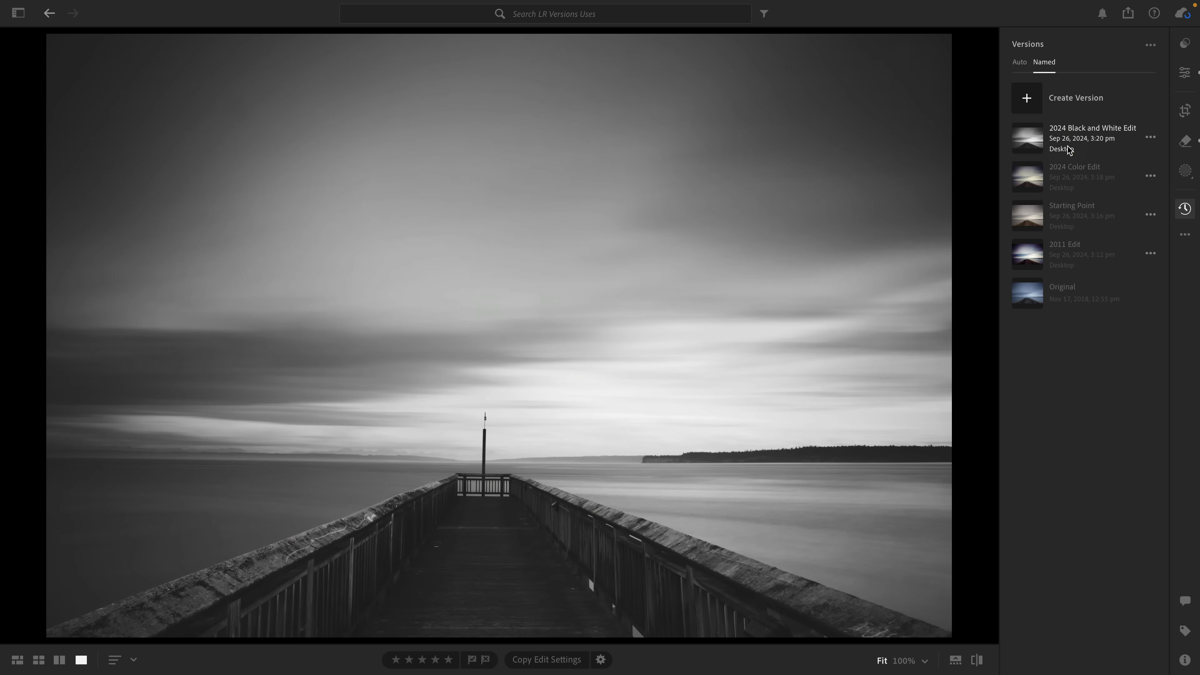
left_click(1068, 175)
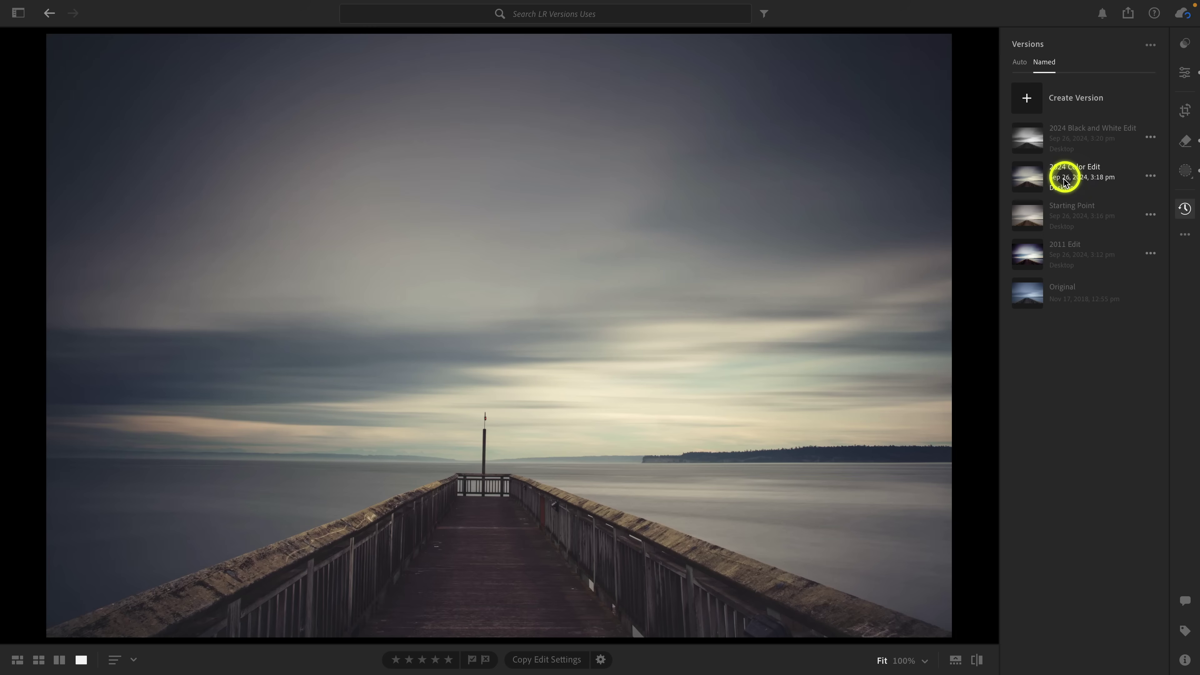
- Start an export with the 2024 Color Edit version's settings, then cancel it
left_click(1150, 177)
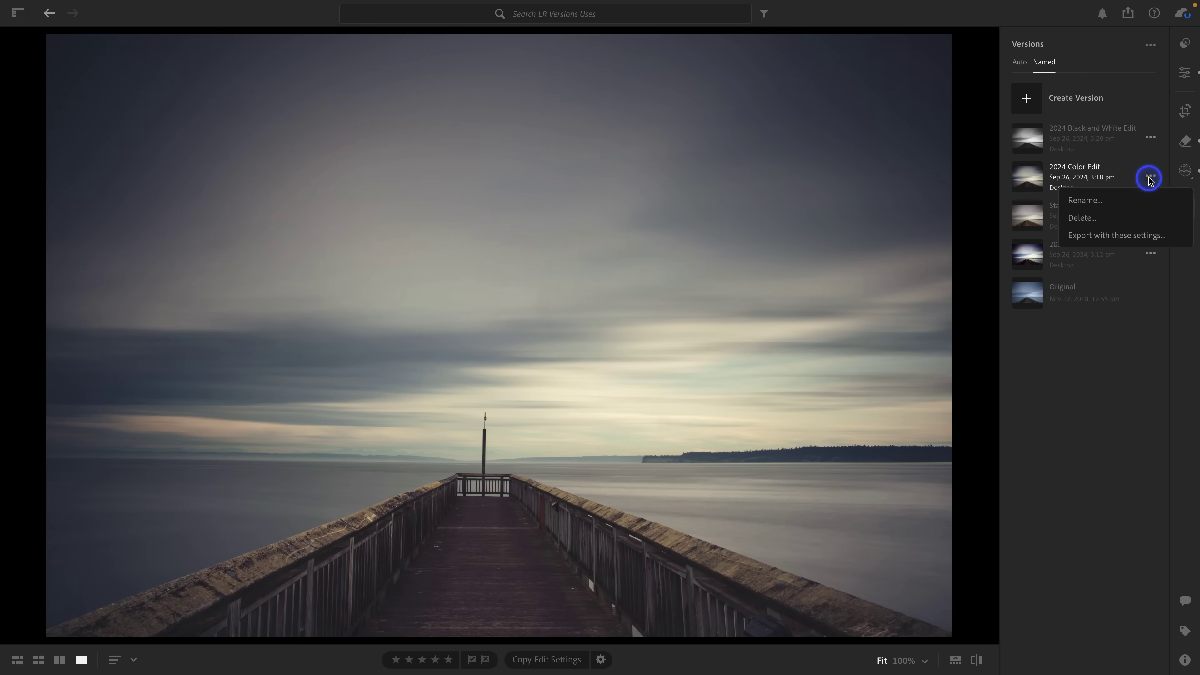
left_click(1152, 236)
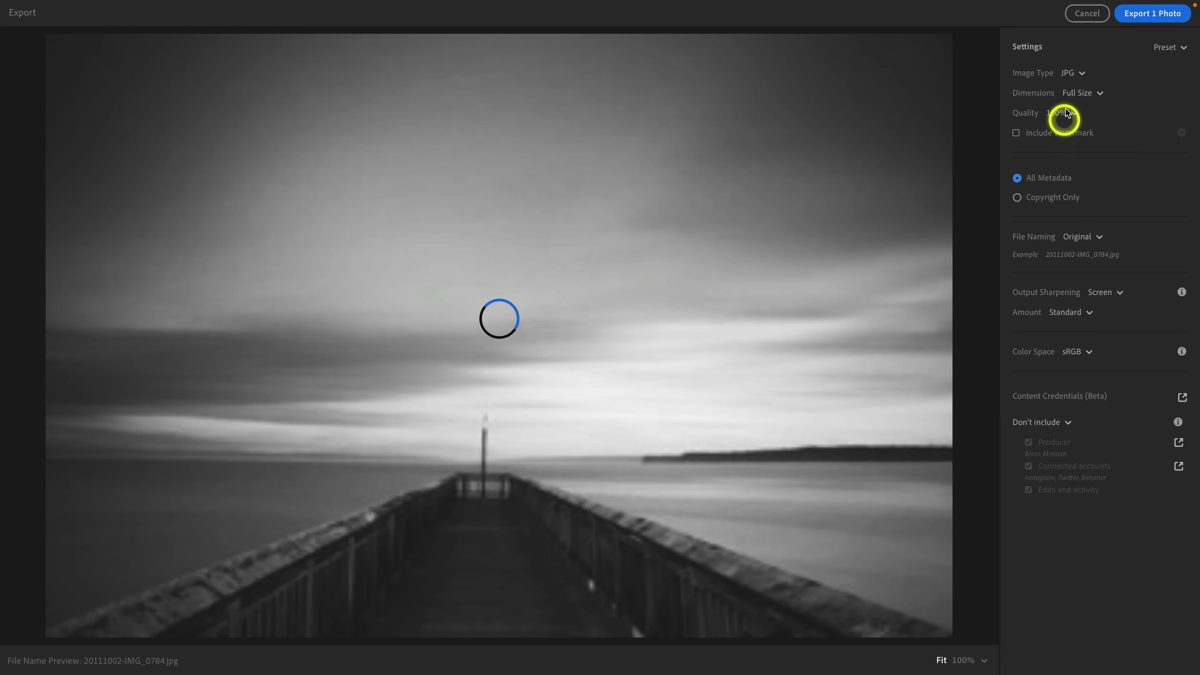
left_click(1086, 13)
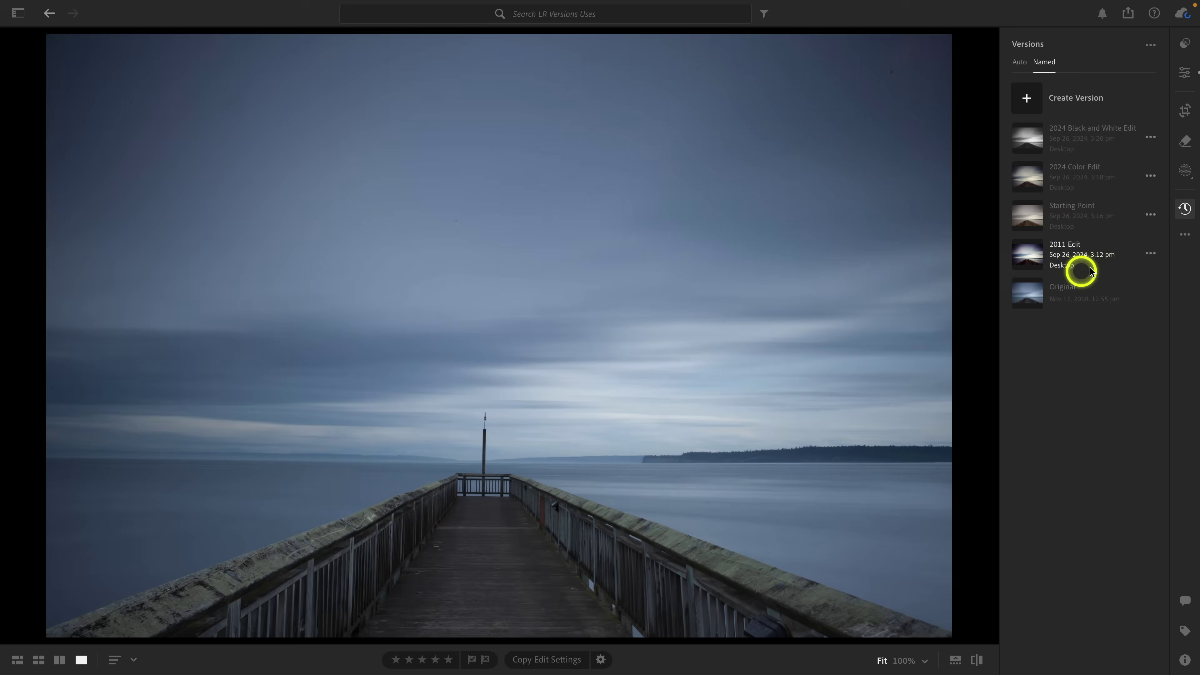
- Compare 2011 Edit, Starting Point and 2024 Color Edit, finishing on 2024 Black and White Edit
left_click(1069, 249)
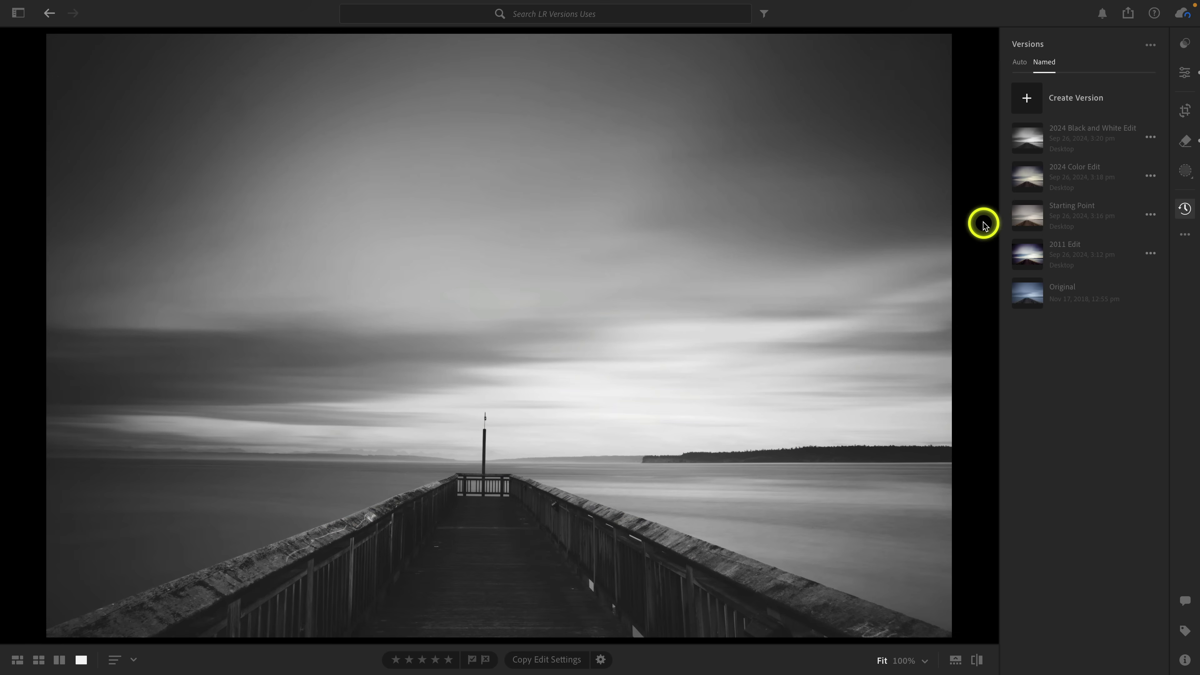
mouse_move(1034, 209)
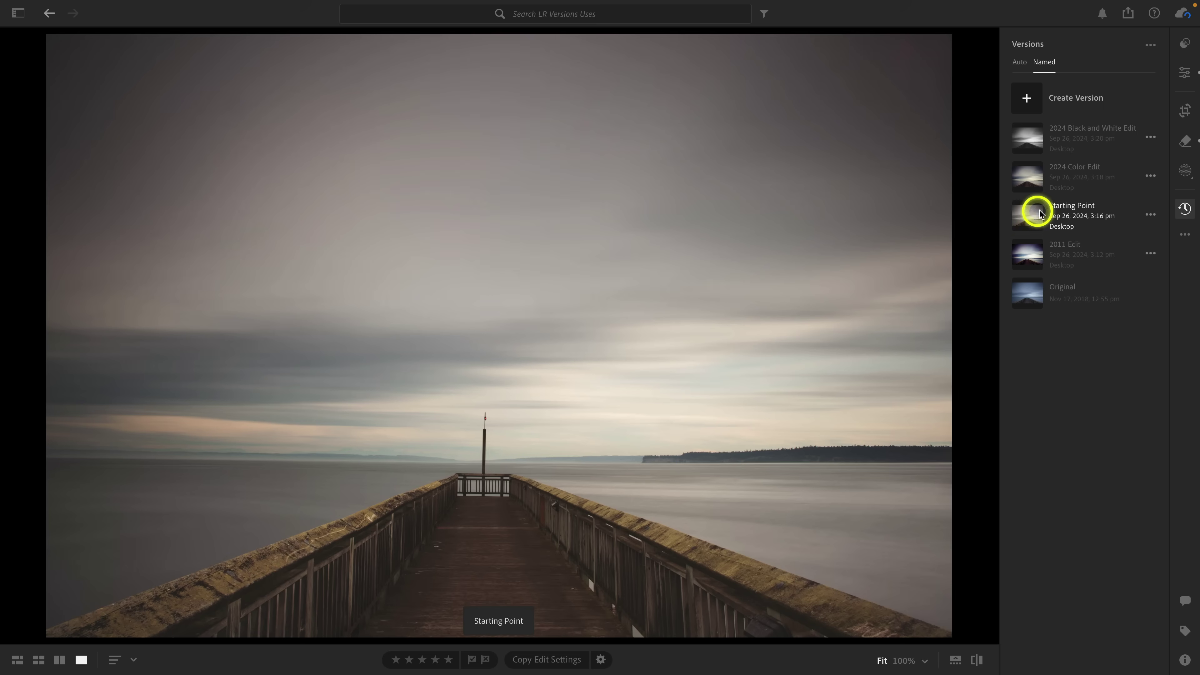
left_click(1074, 215)
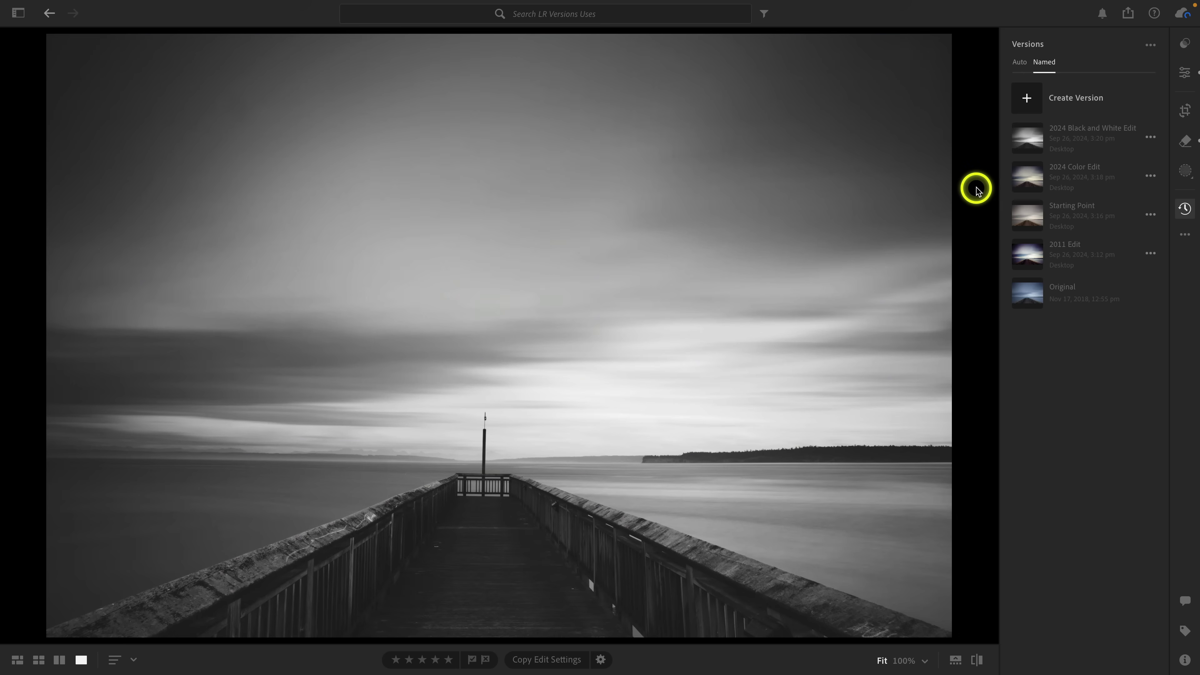
left_click(1027, 179)
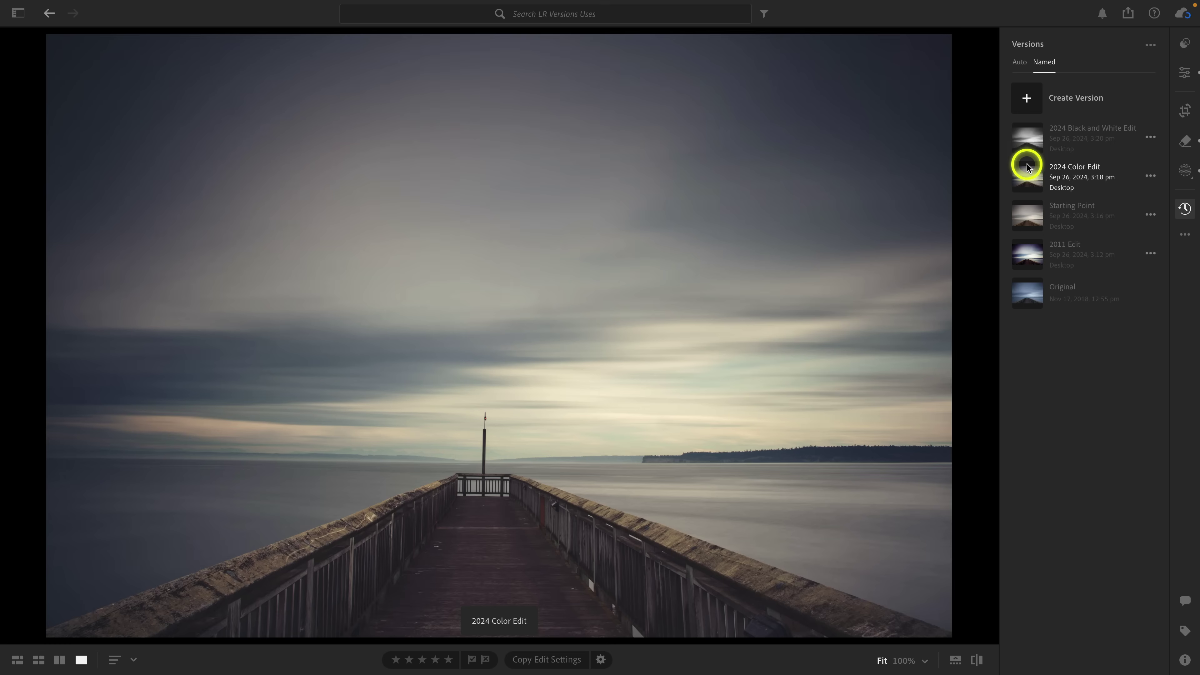
left_click(1061, 134)
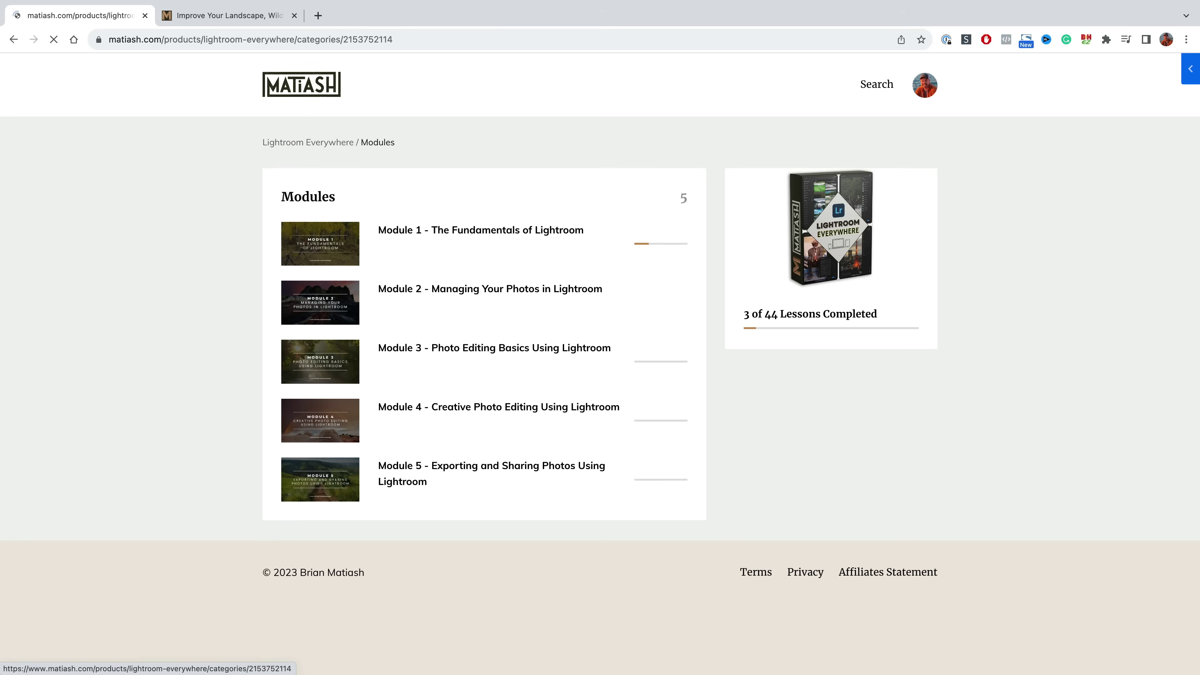
- View the course's Module 2 lessons, then set the photo back to 2024 Color Edit
left_click(490, 289)
scroll(490, 290, "down", 5)
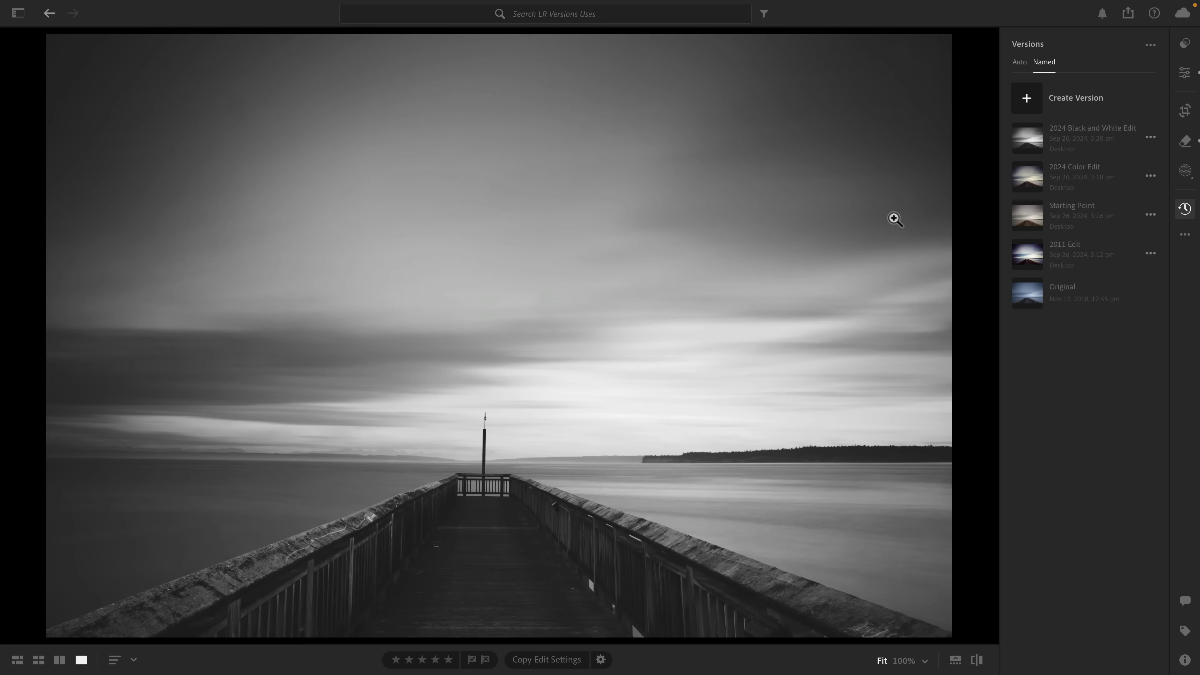
left_click(1028, 170)
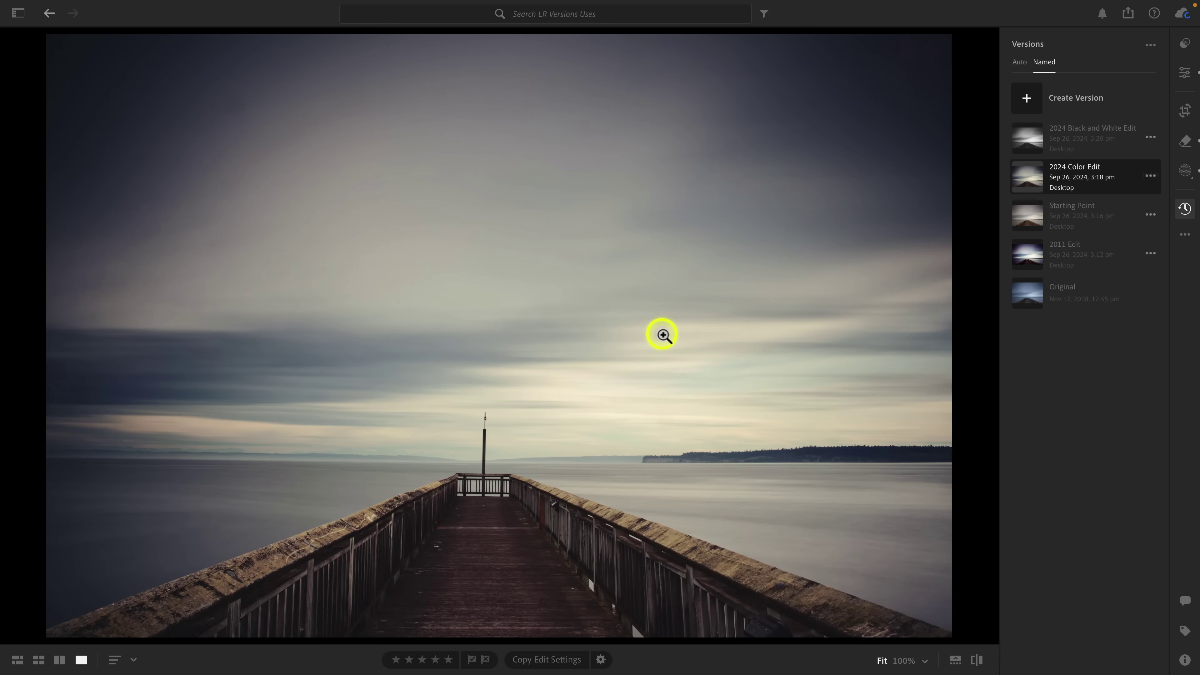
right_click(663, 335)
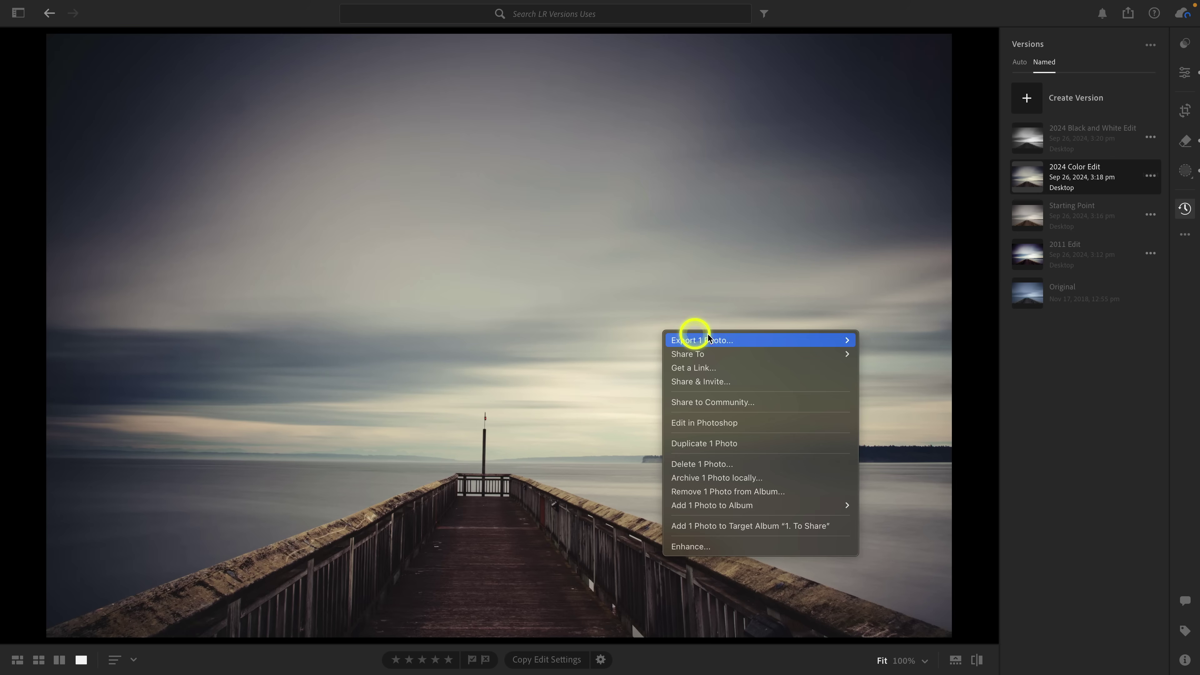
mouse_move(710, 339)
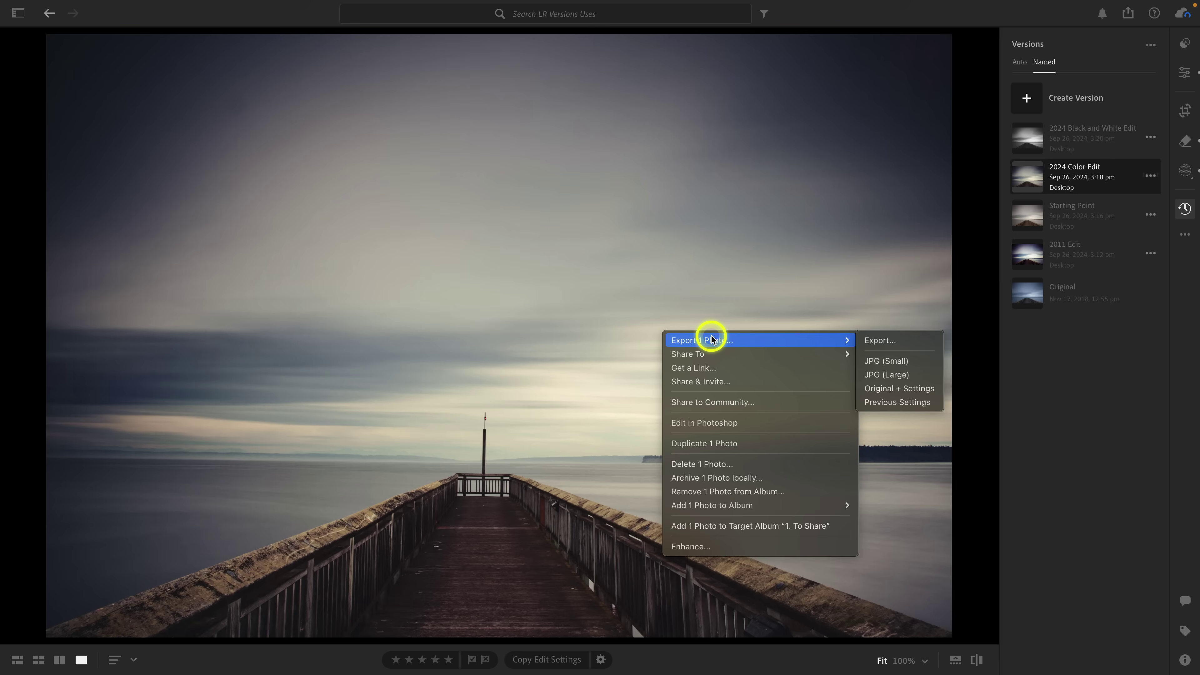
left_click(876, 252)
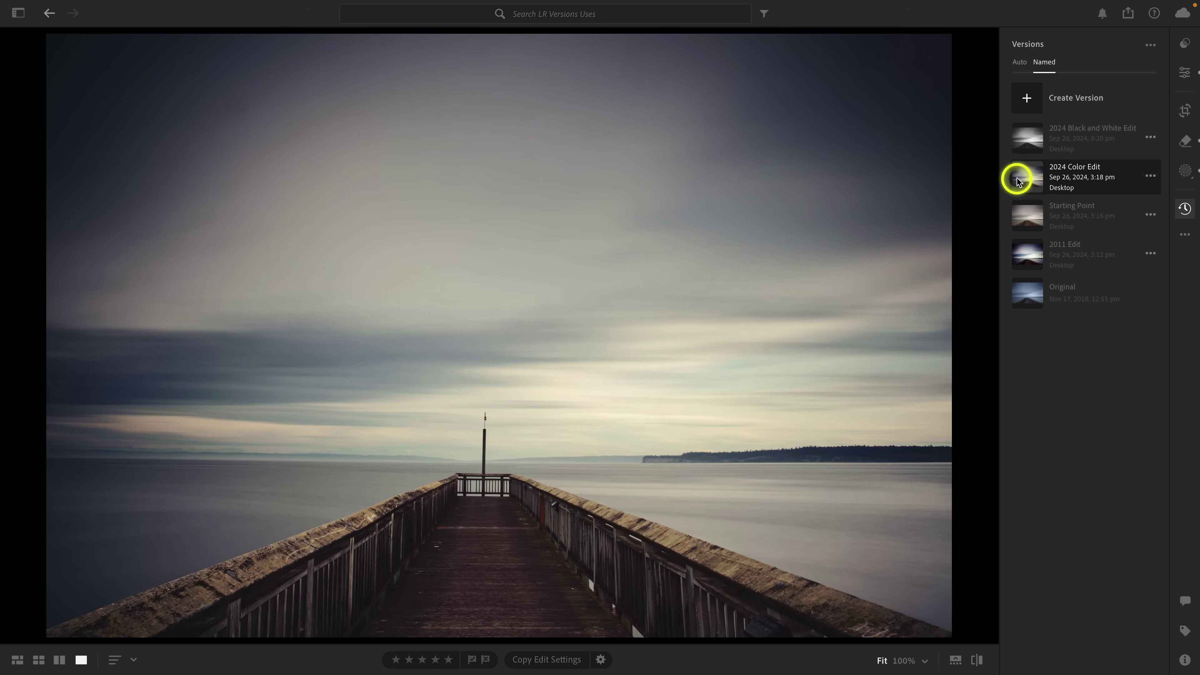
- Crop the pier photo to a 1 x 1 square, tightened from the top, and apply it
left_click(1185, 110)
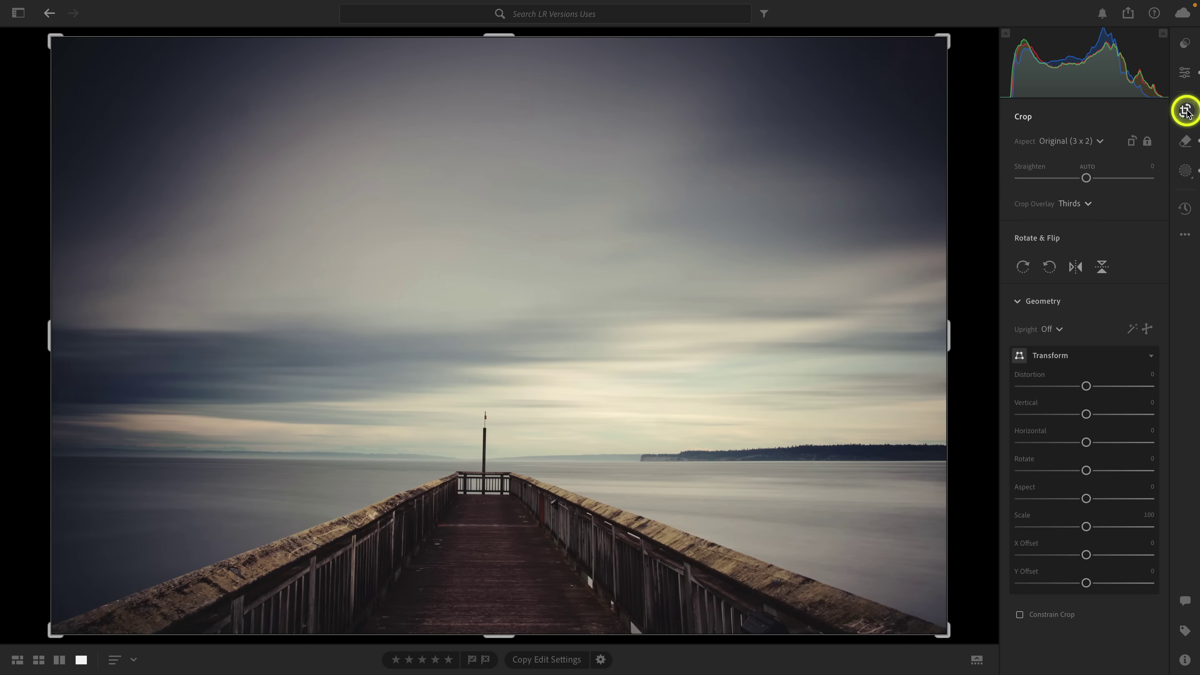
left_click(1056, 141)
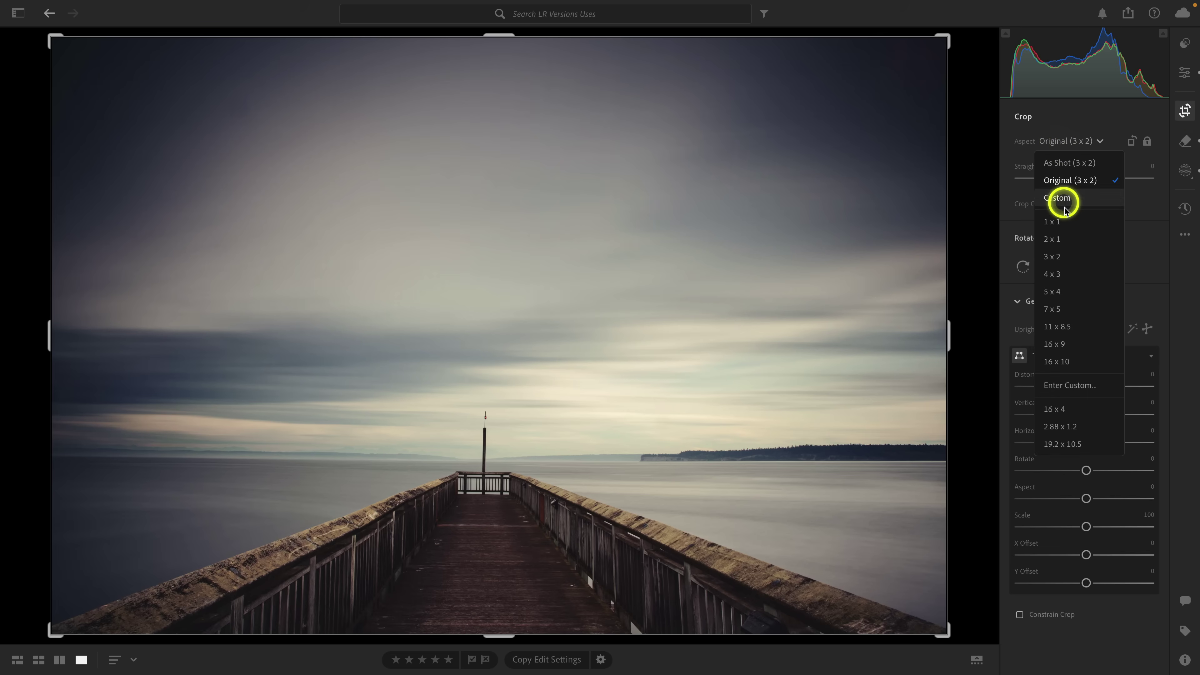
left_click(1065, 218)
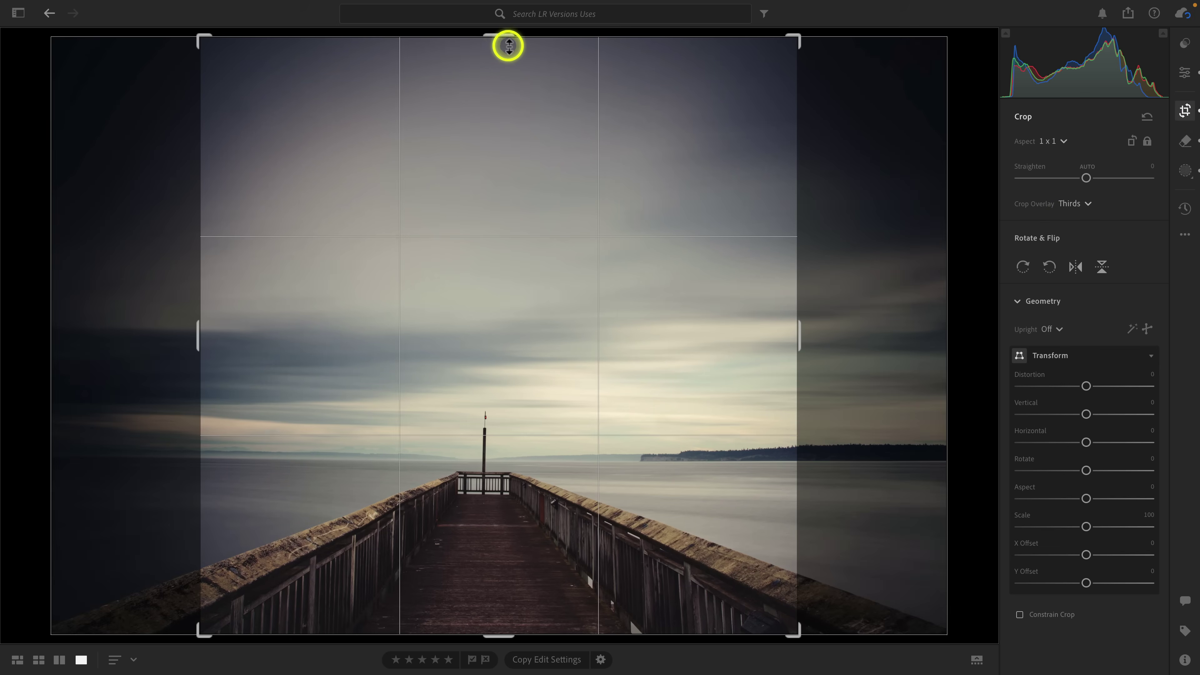
left_click_drag(508, 45, 491, 159)
left_click_drag(526, 206, 536, 210)
key("w")
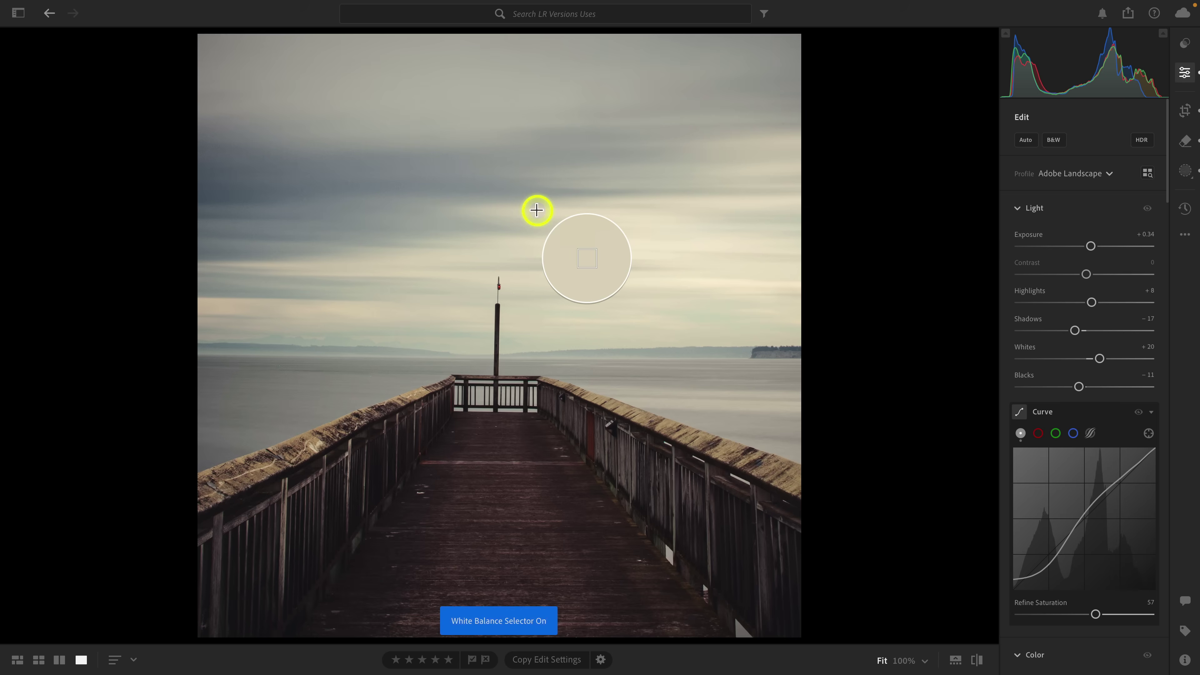
key("Escape")
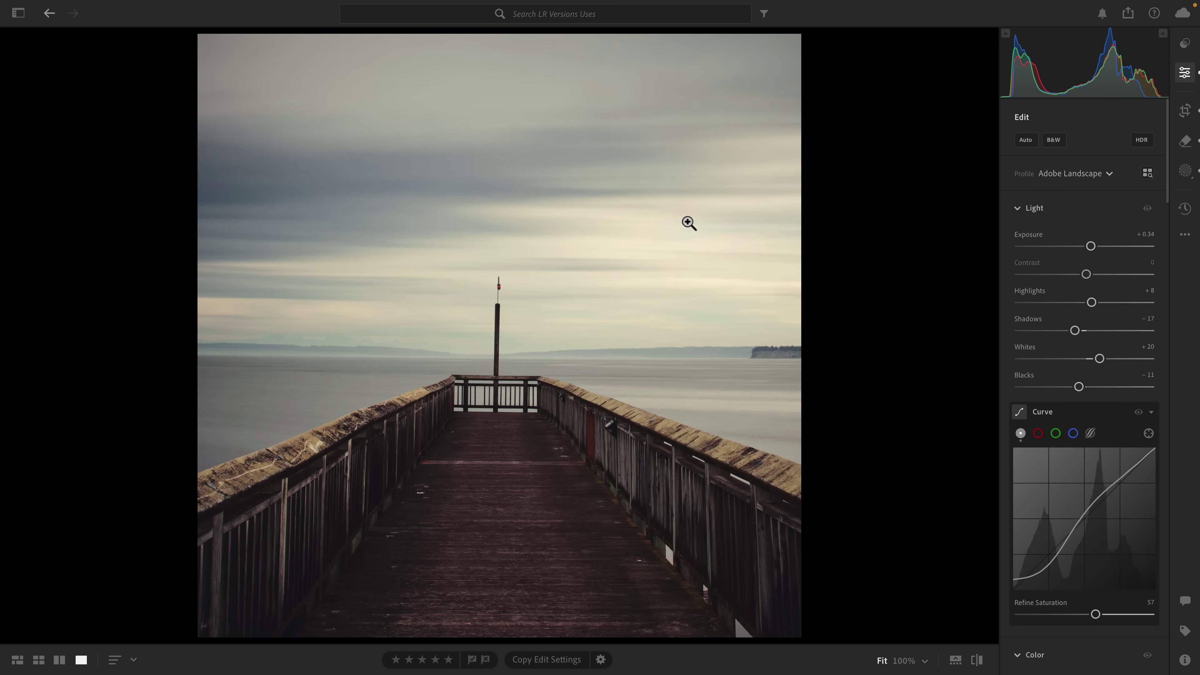
- Save the square crop as a named version 'Square Crop' and view it
left_click(1185, 209)
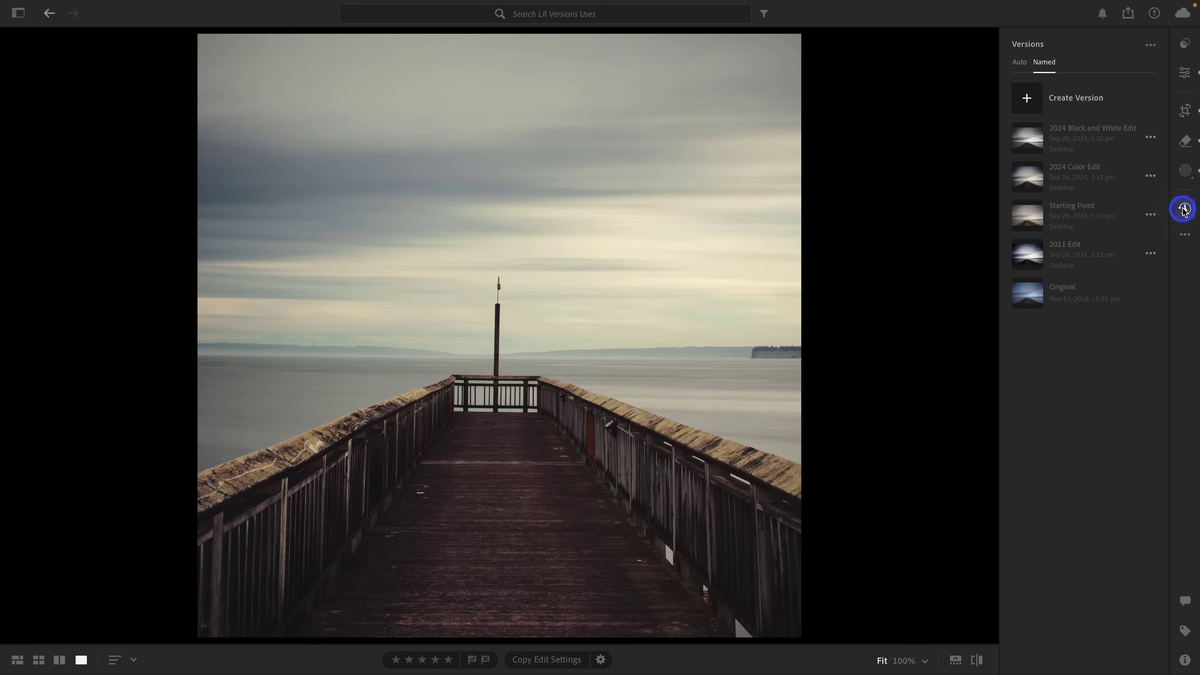
left_click(1083, 102)
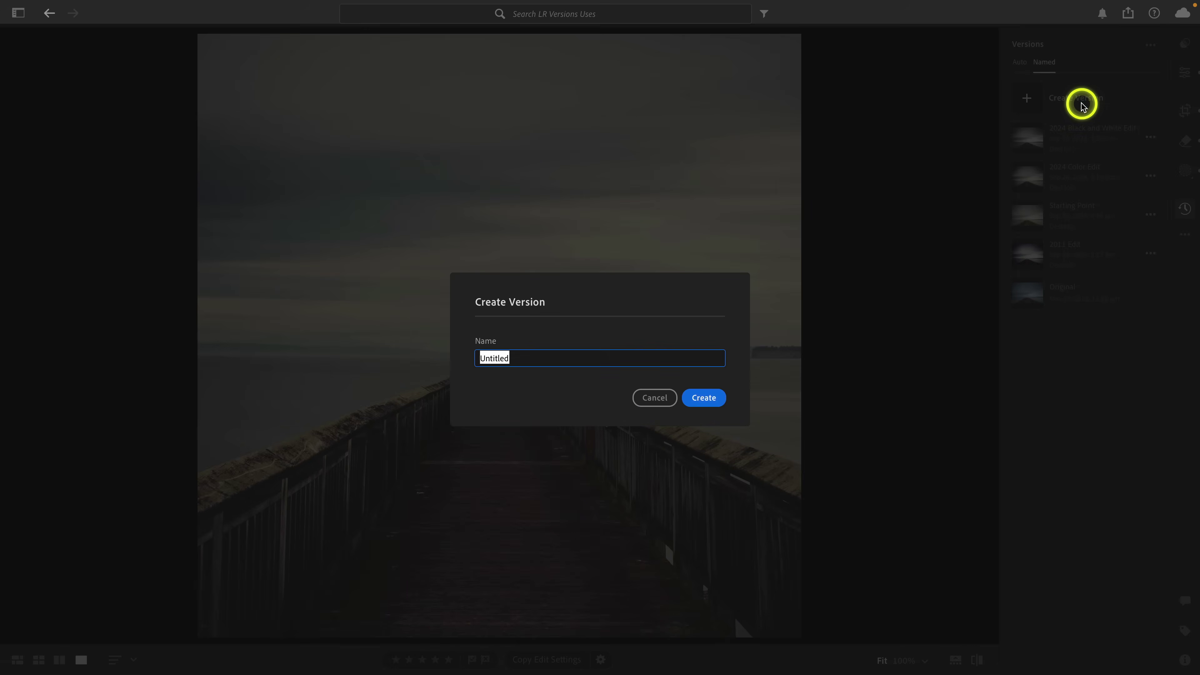
type("Square Crop")
key("Return")
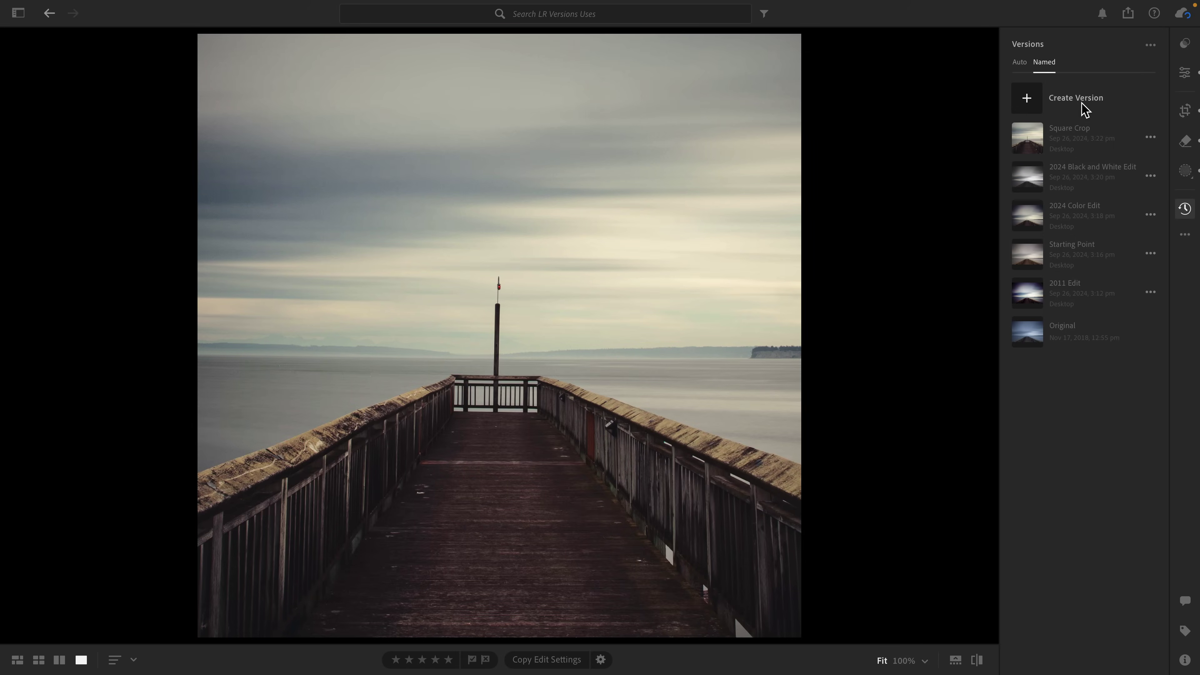
left_click(1025, 126)
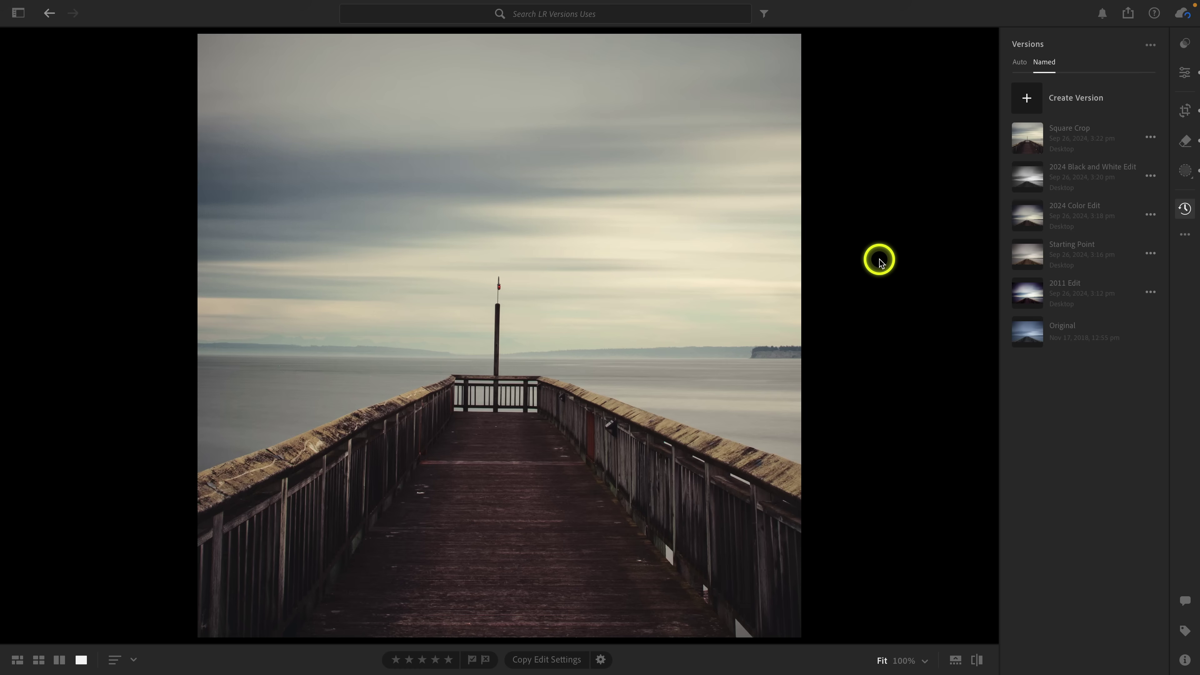
- Load 2024 Color Edit and crop it to a portrait 5 x 4 frame around the pier
left_click(1057, 210)
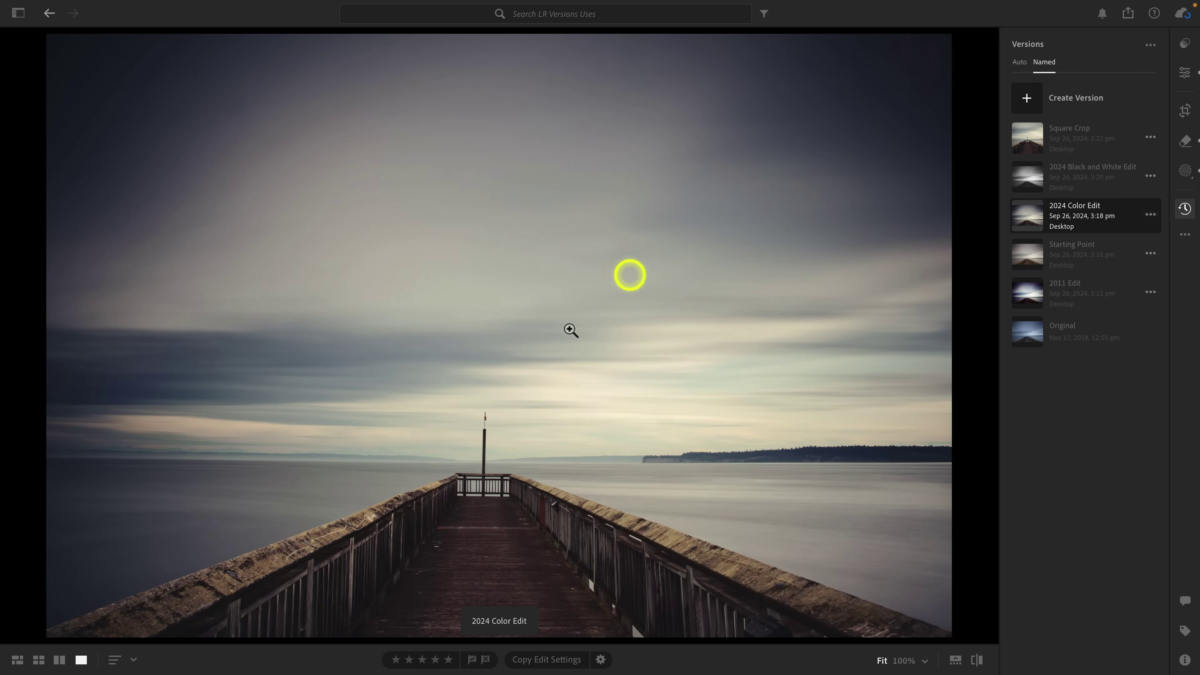
left_click(1147, 133)
left_click(1184, 111)
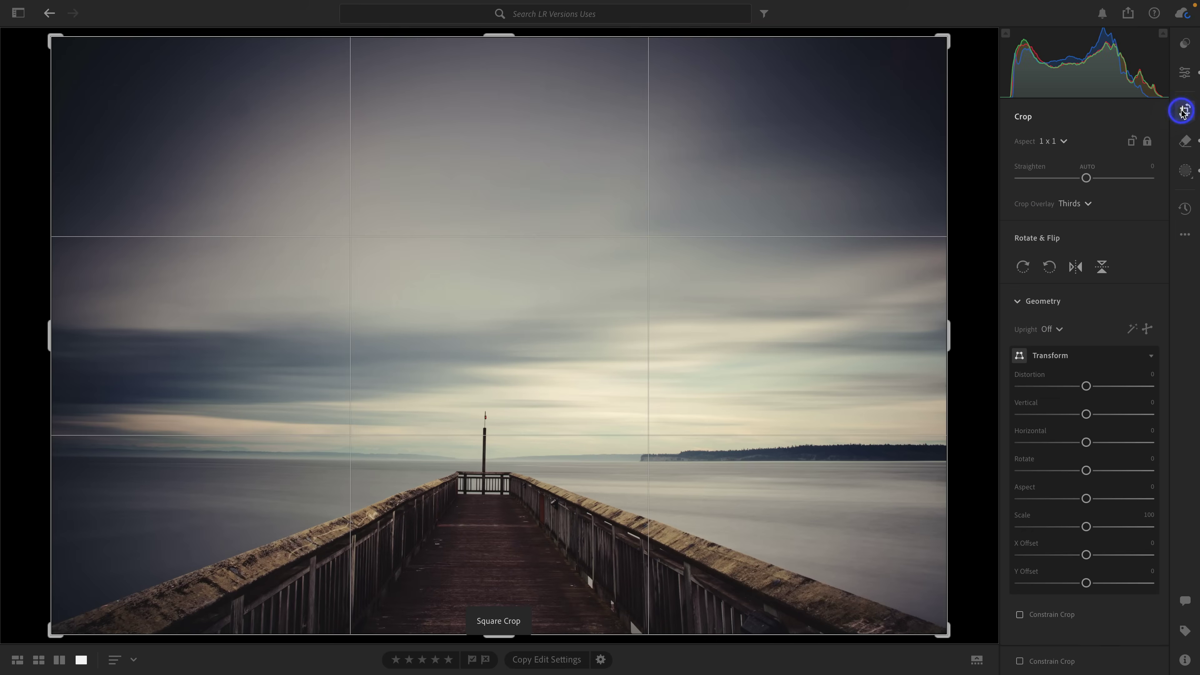
left_click(1068, 140)
left_click(1079, 290)
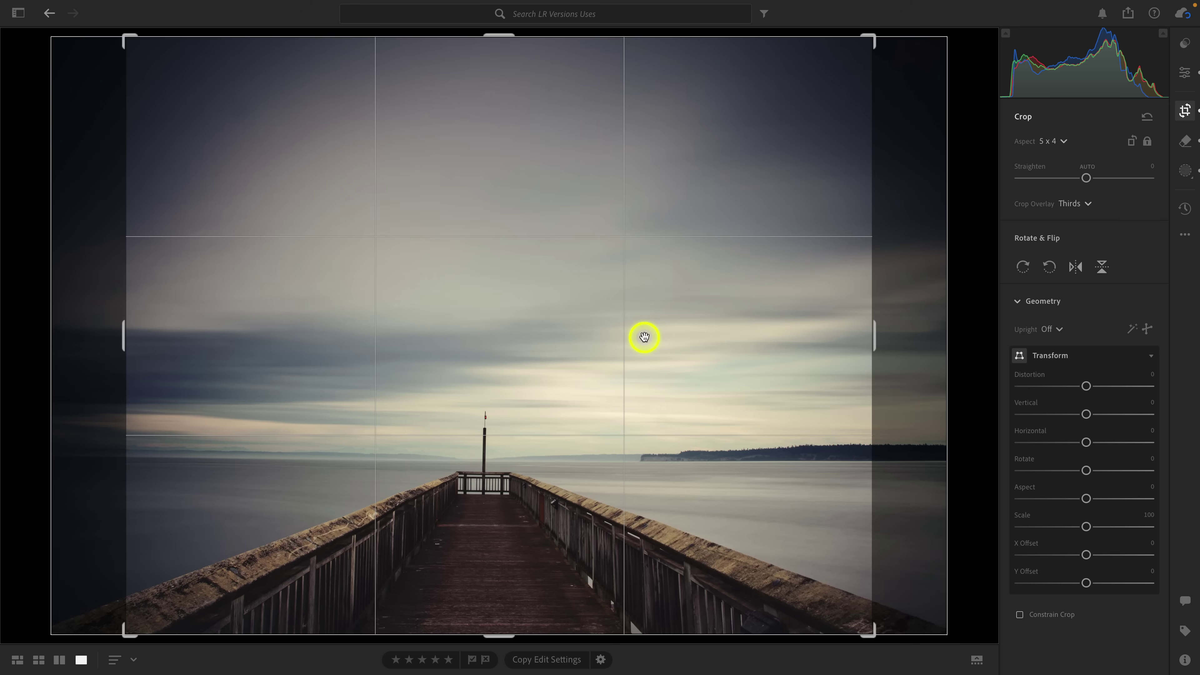
key("x")
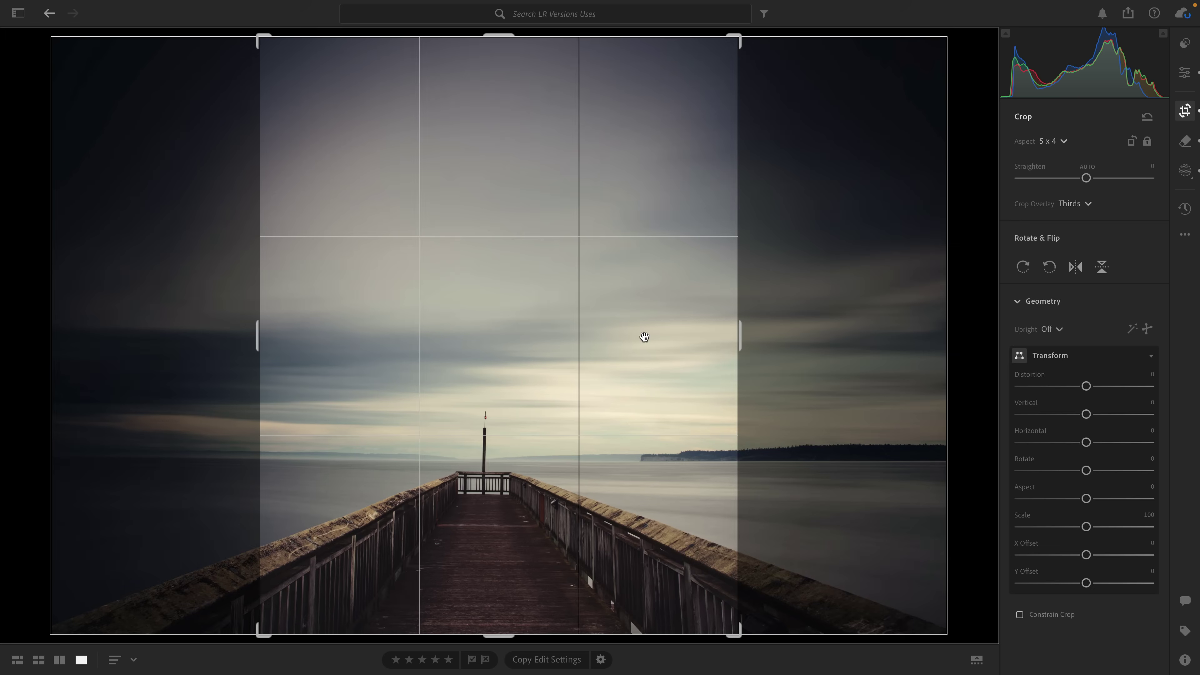
left_click_drag(499, 36, 498, 148)
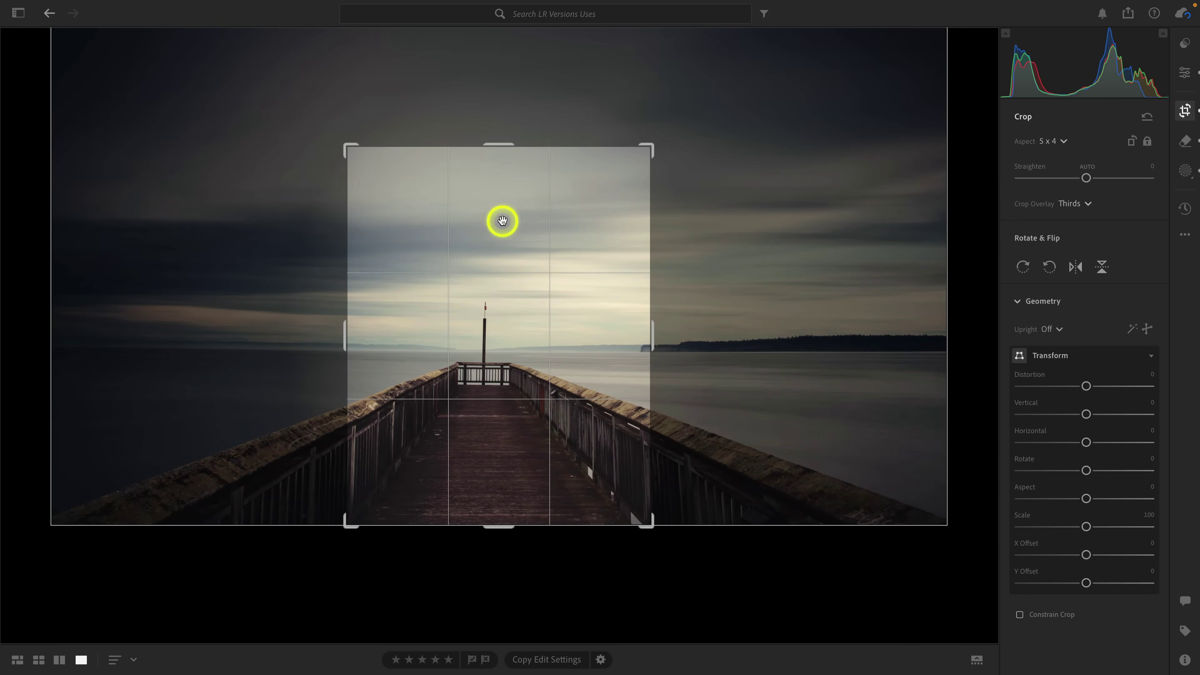
left_click_drag(502, 221, 515, 220)
left_click_drag(499, 147, 499, 171)
left_click(484, 233)
key("e")
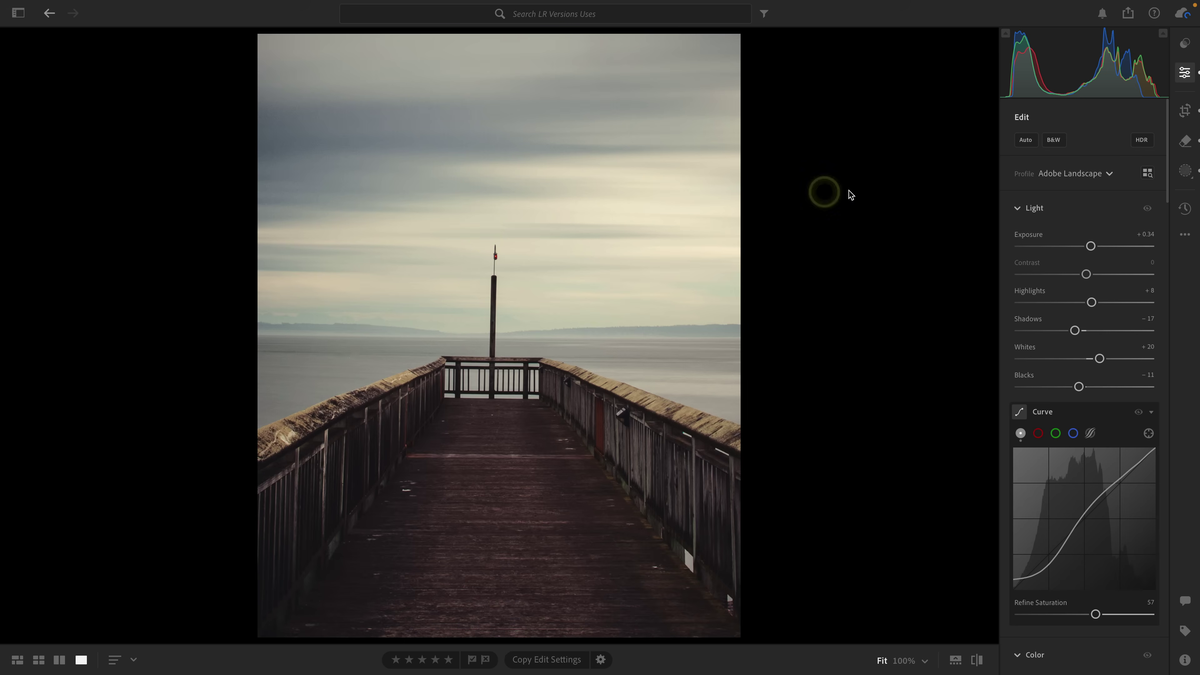
- Save the portrait crop as a named version '4x5 Crop'
left_click(1185, 208)
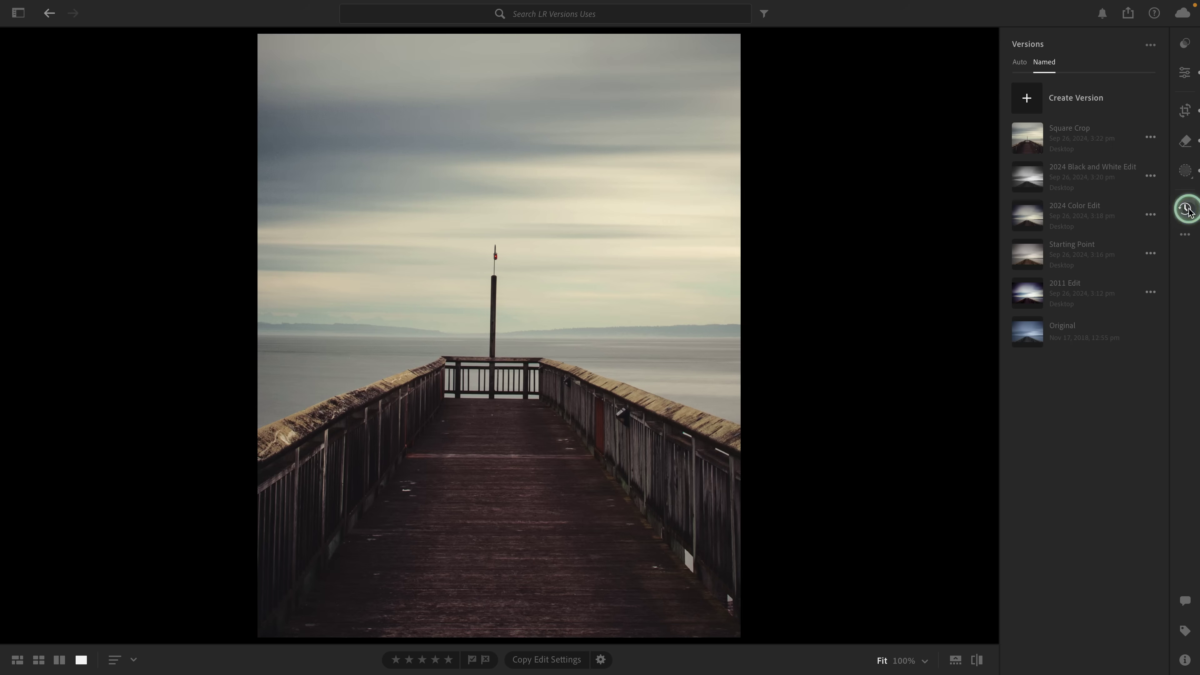
left_click(1097, 100)
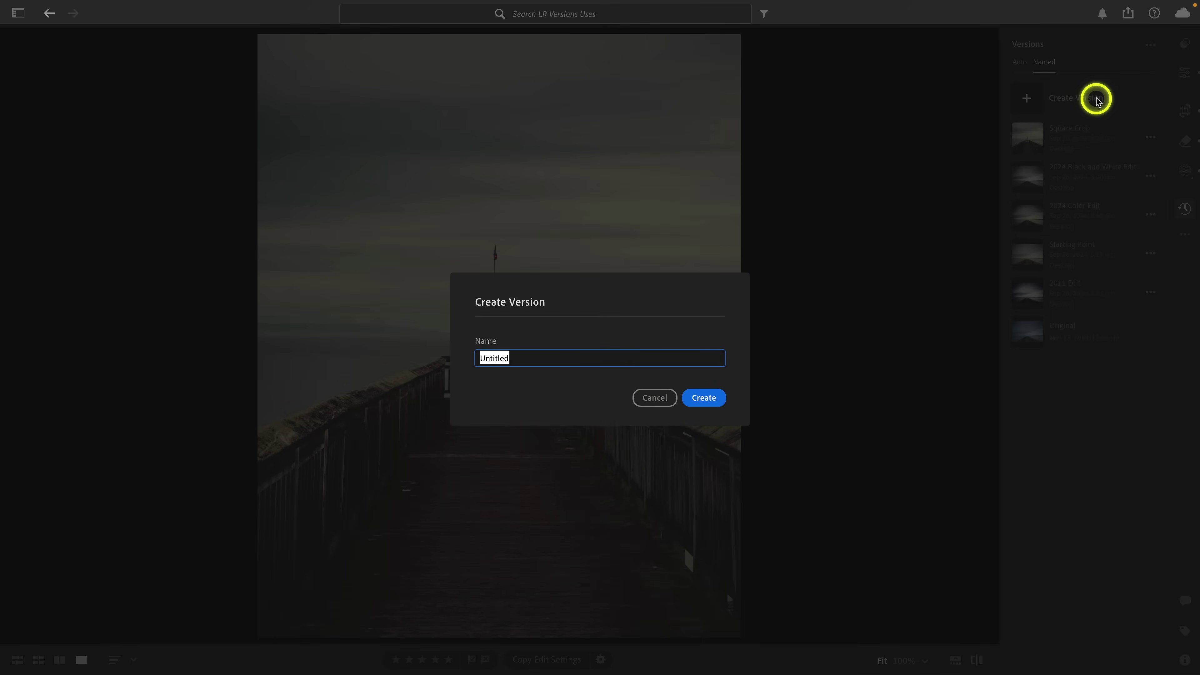
type("4x5 Crop")
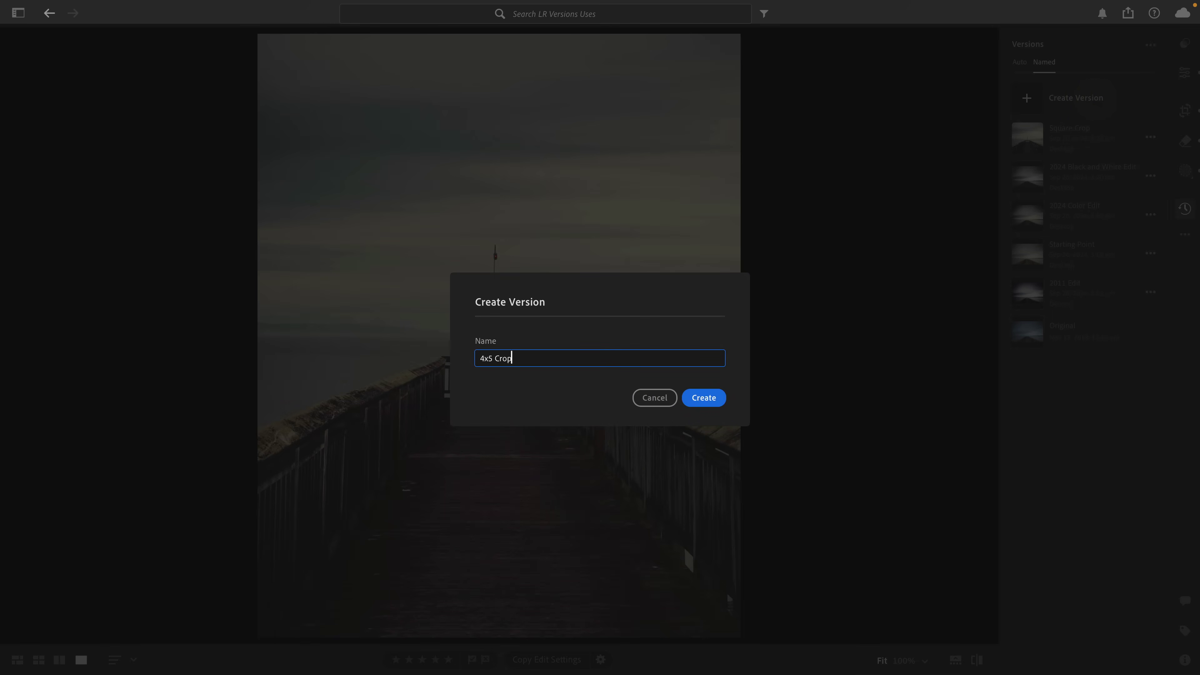
key("Return")
- Load Square Crop and browse the version option menus without changing anything
left_click(1089, 169)
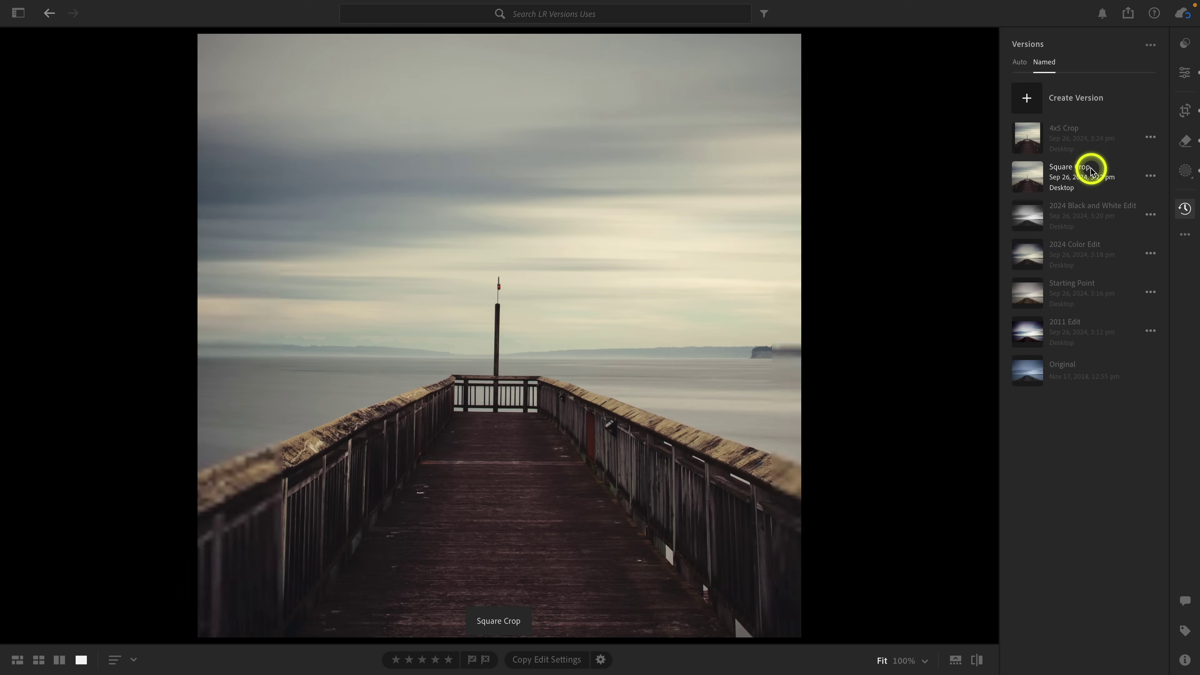
left_click(1150, 176)
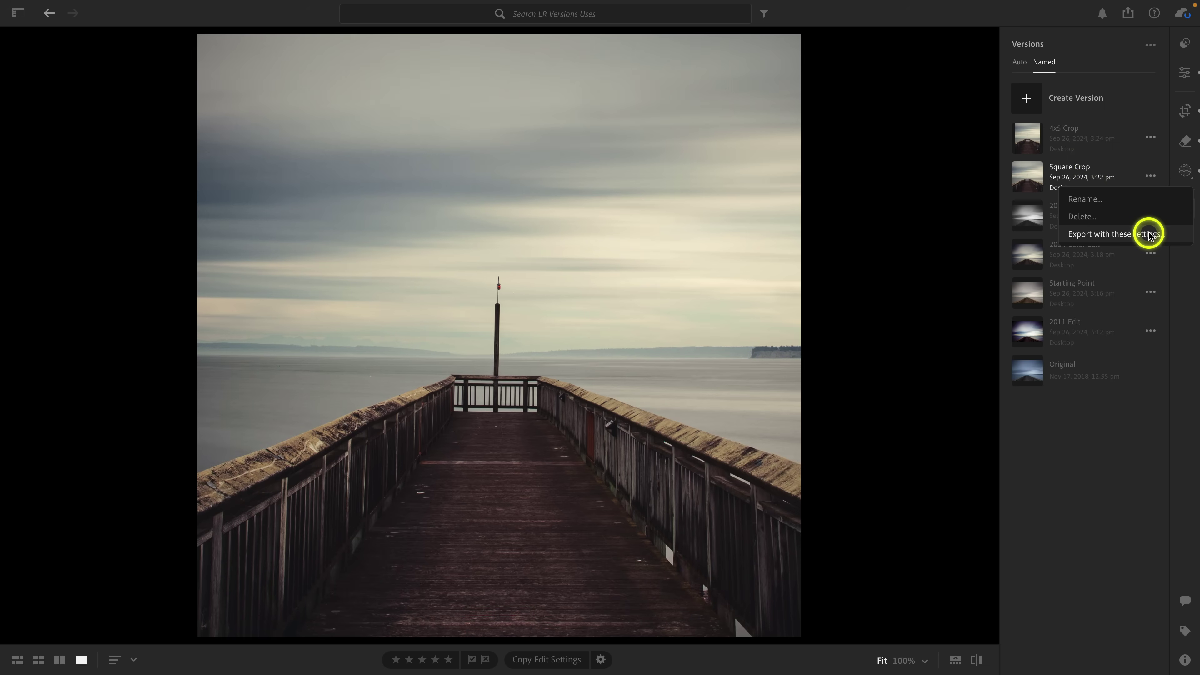
left_click(1151, 176)
left_click(1151, 48)
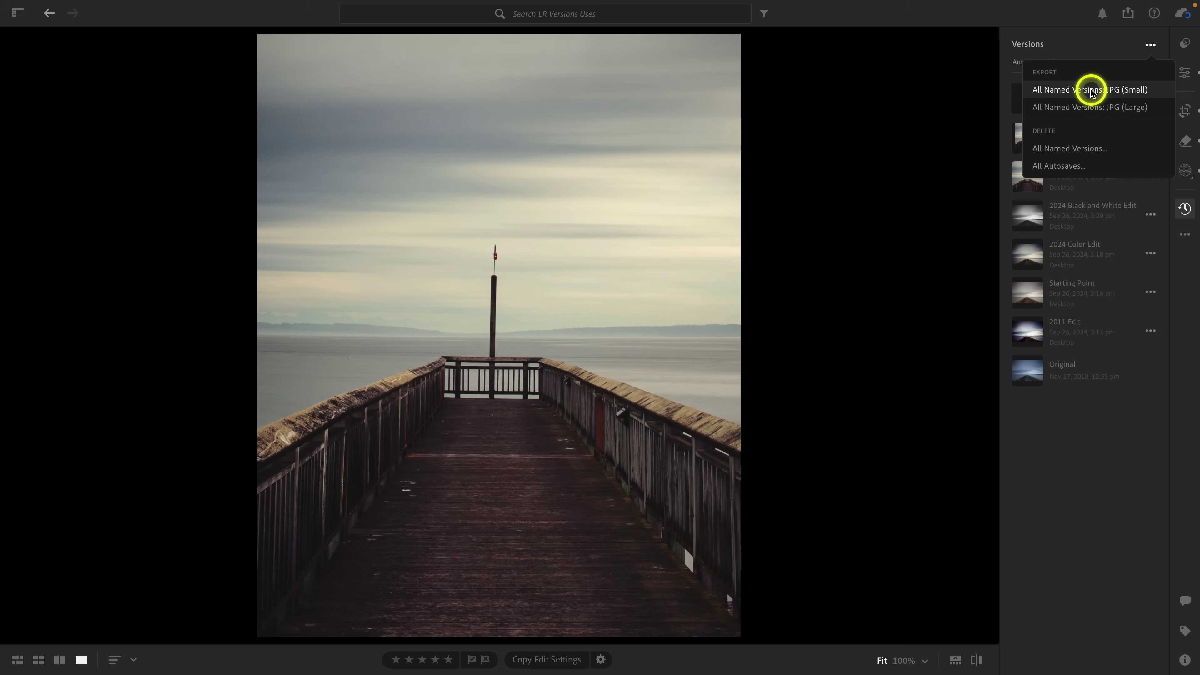
left_click(952, 127)
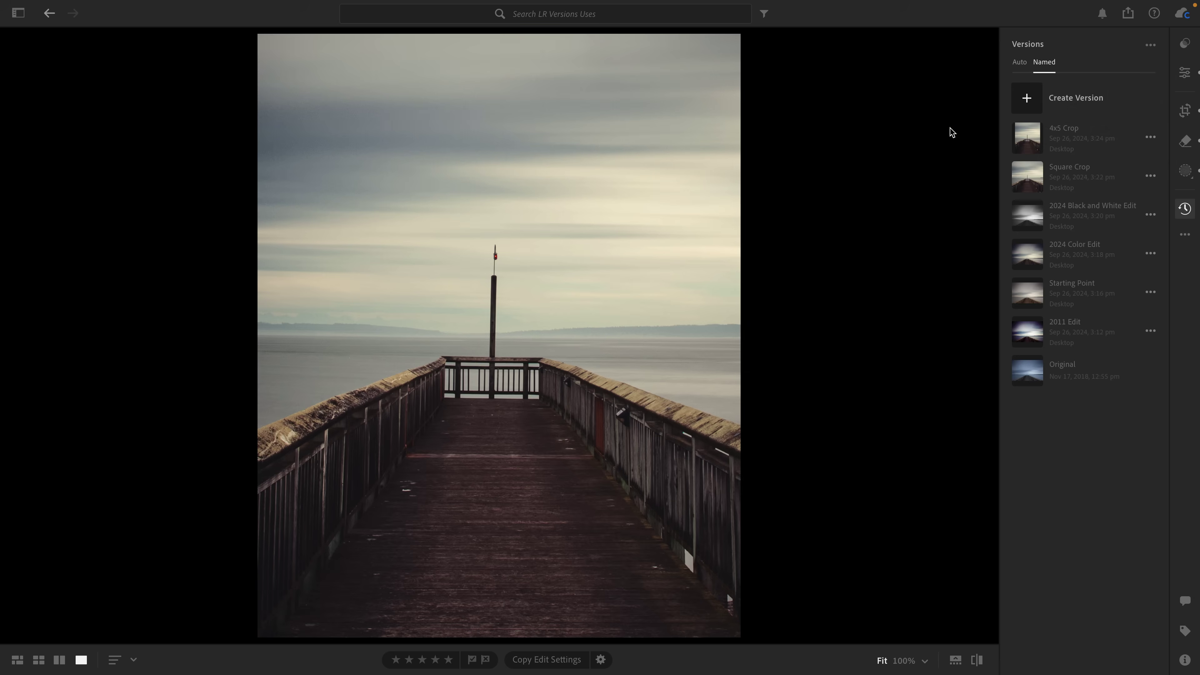
- Toggle between the 4x5 Crop and Square Crop versions, finishing on Square Crop
left_click(1024, 175)
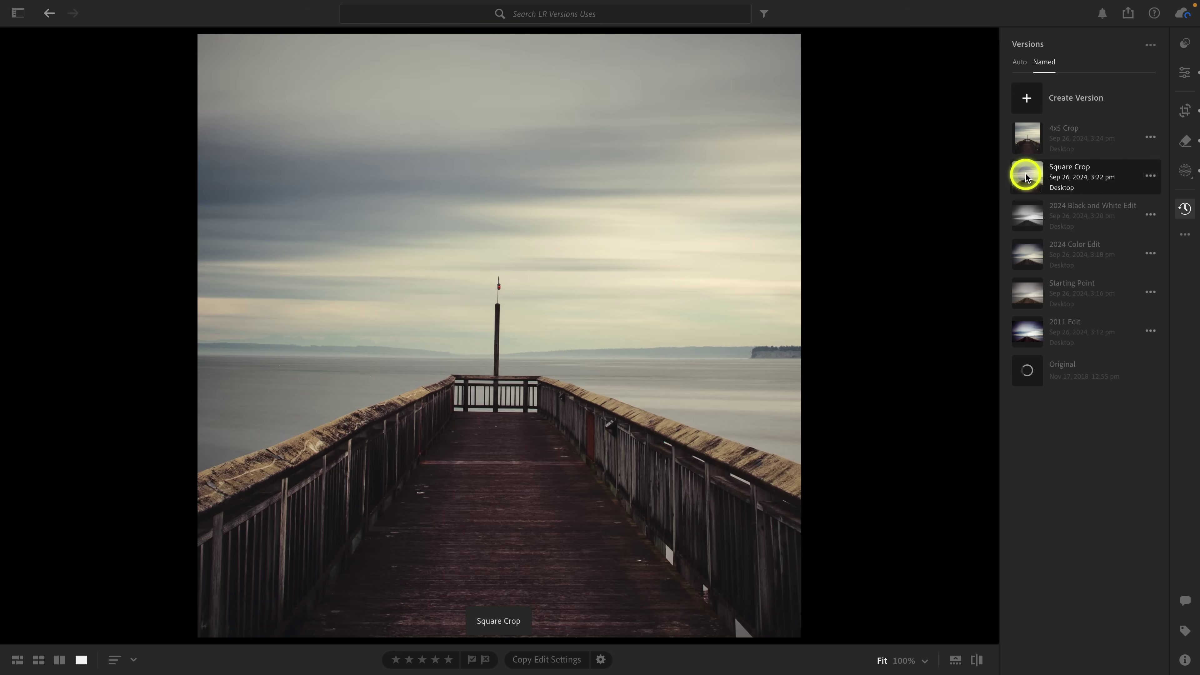
left_click(1058, 135)
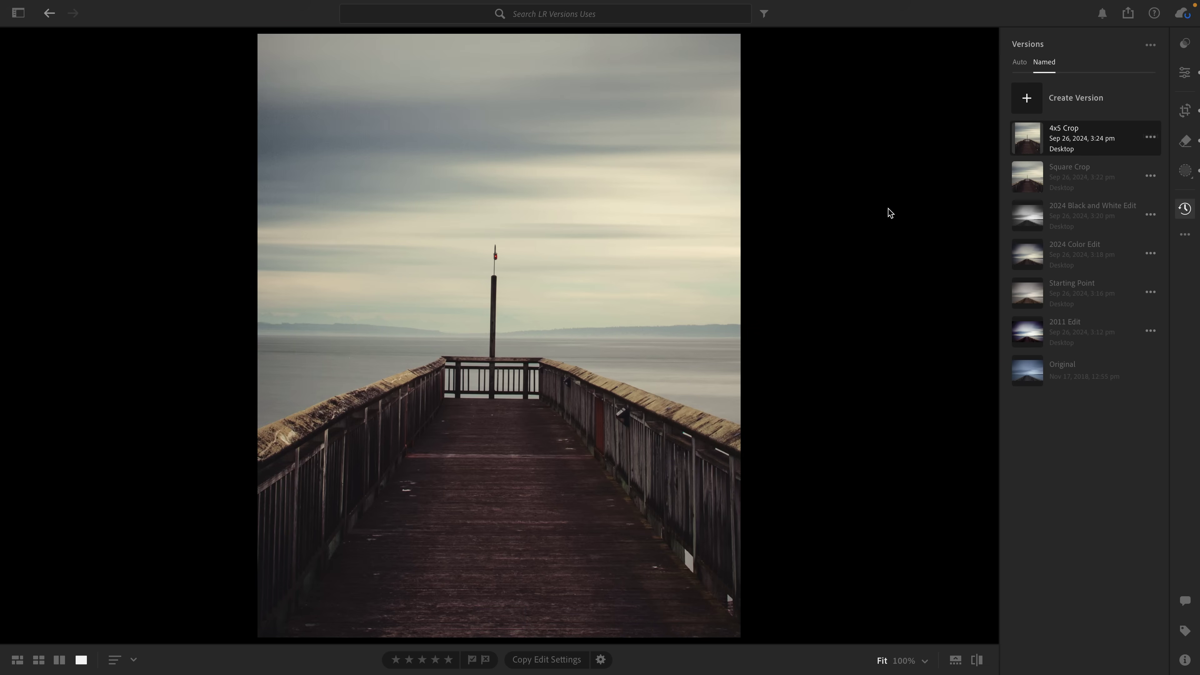
left_click(1063, 124)
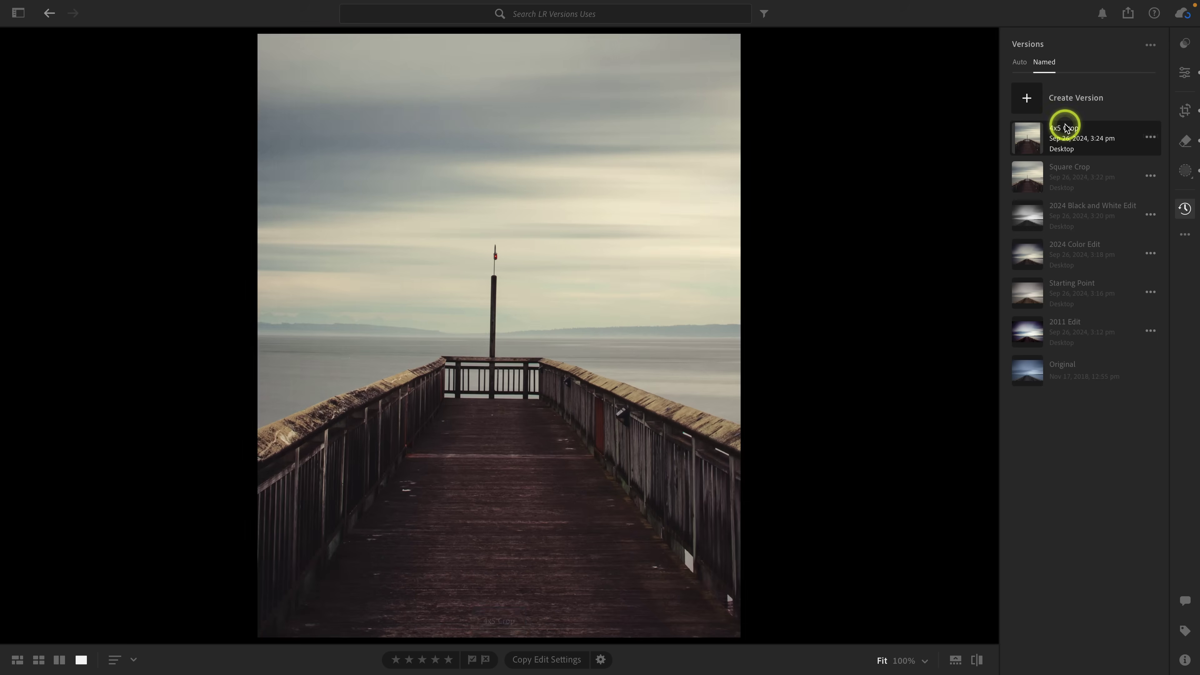
left_click(1072, 172)
left_click(1071, 142)
left_click(1071, 172)
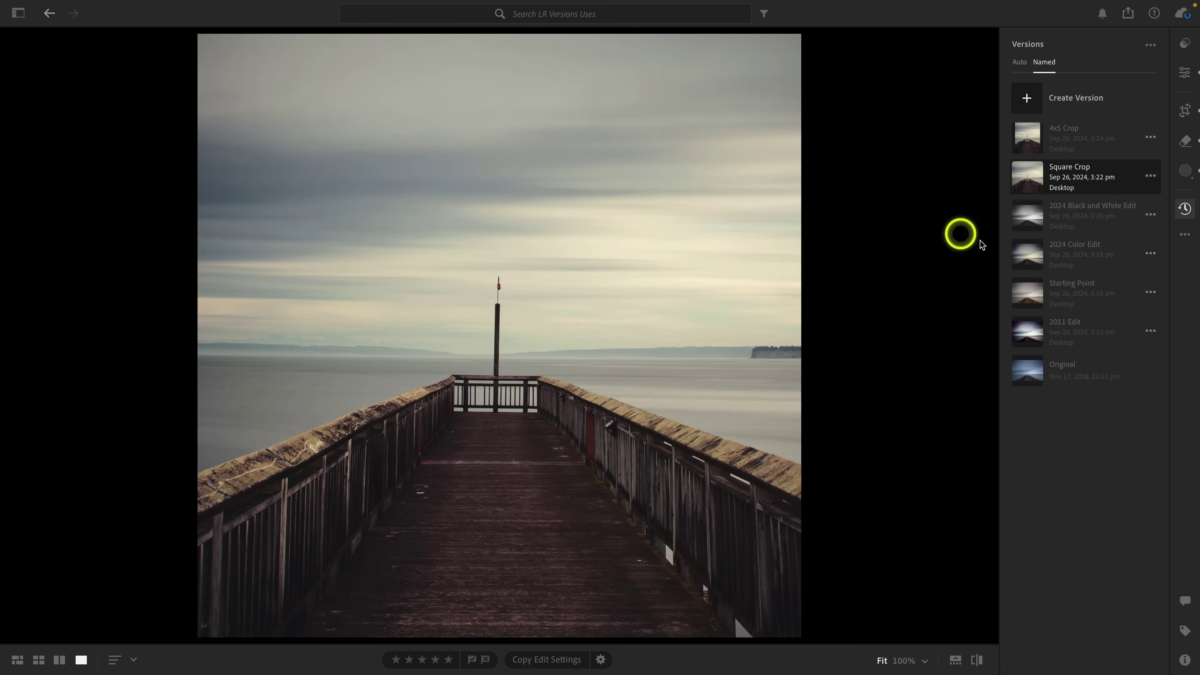
- Load 2024 Color Edit and crop it to a 16 x 9 frame with the top edge lowered
left_click(1063, 255)
left_click(1183, 78)
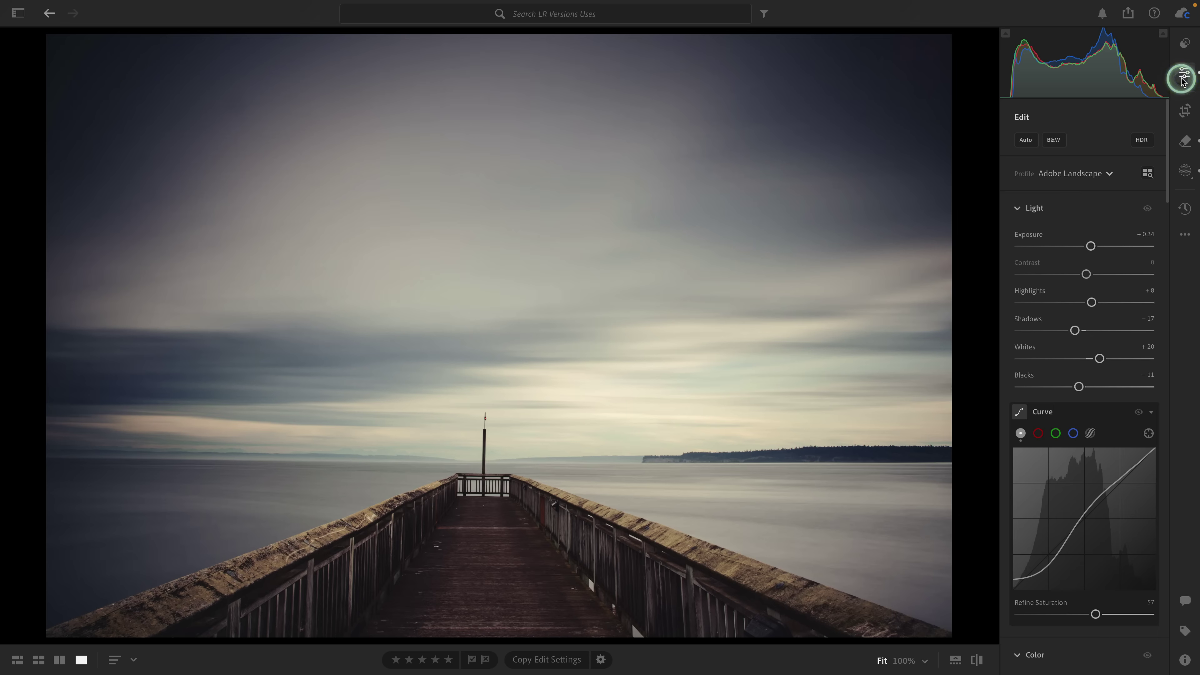
left_click(1184, 110)
left_click(1073, 141)
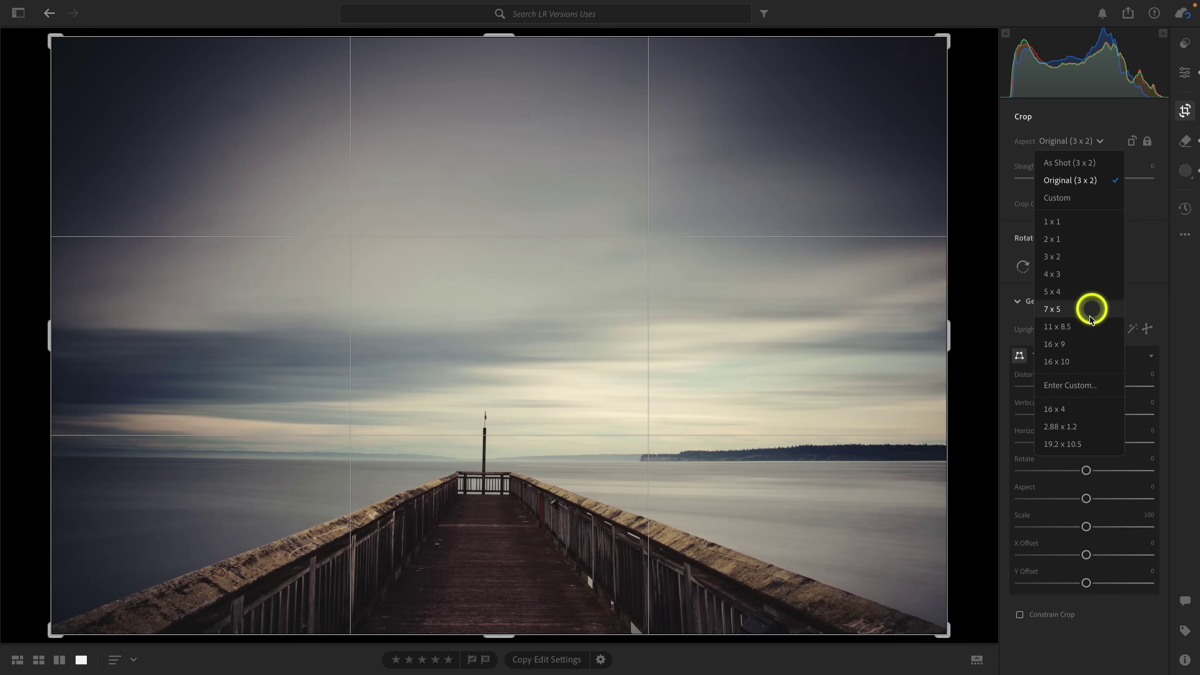
left_click(1082, 343)
left_click_drag(494, 84, 501, 140)
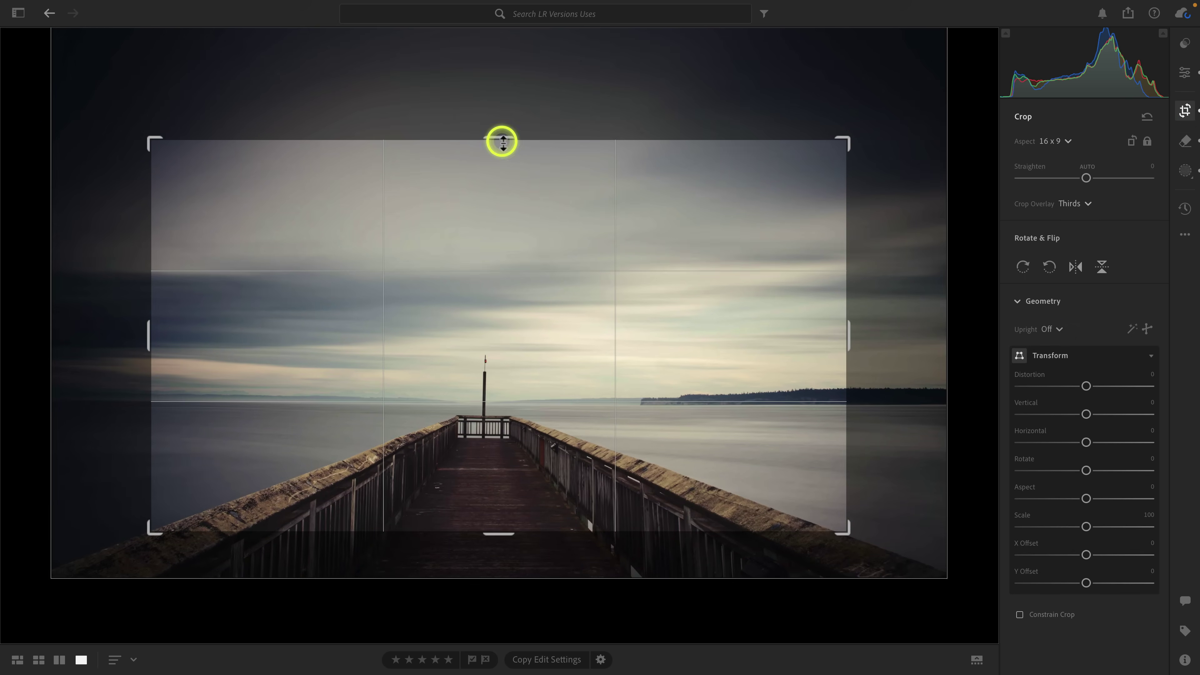
double_click(504, 209)
- Save the wide crop as a named version '16x9 Crop'
left_click(1184, 208)
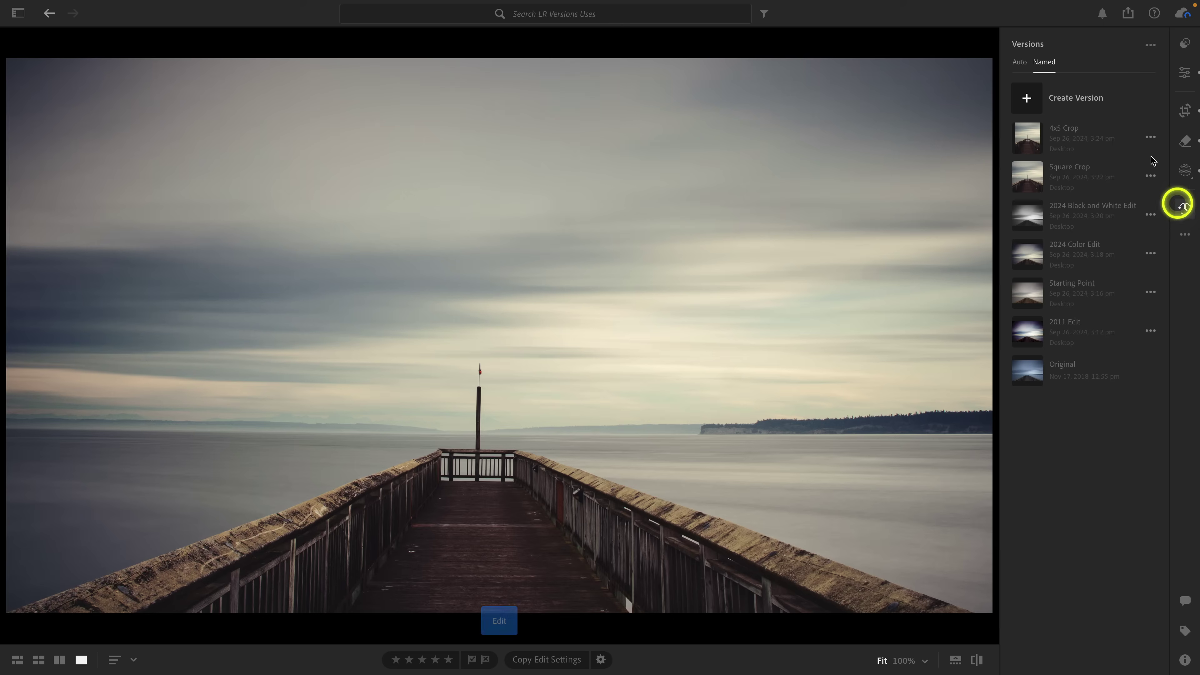
left_click(1083, 98)
type("16")
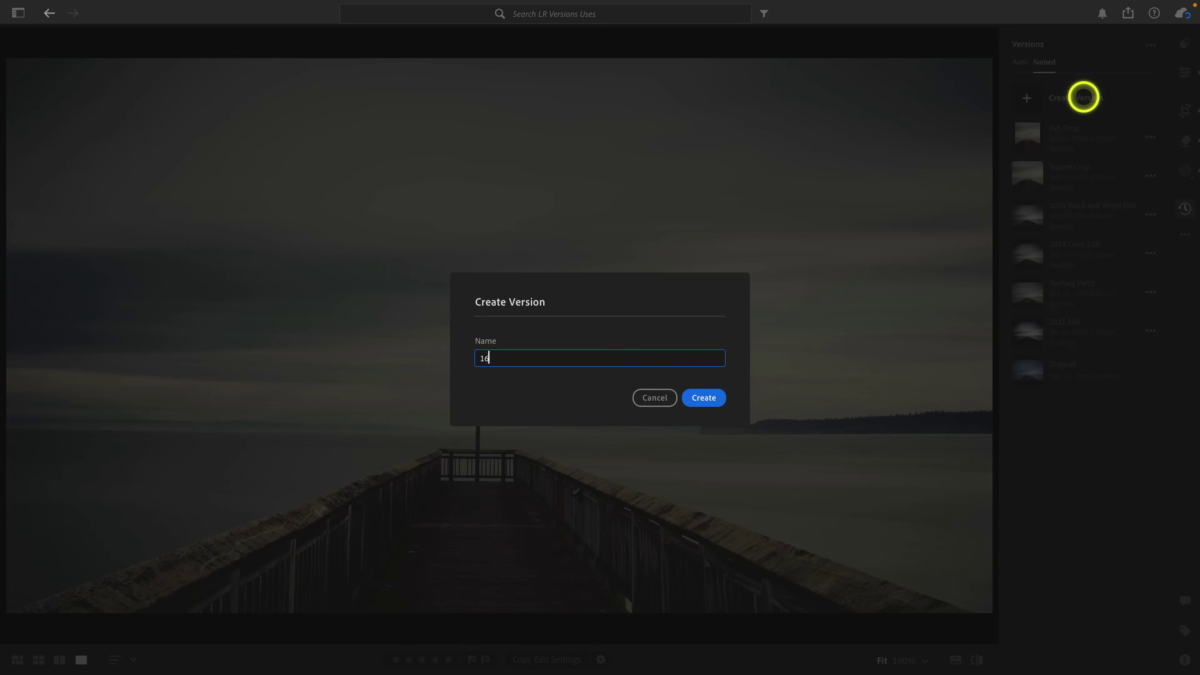
type("x9 Crop")
key("Return")
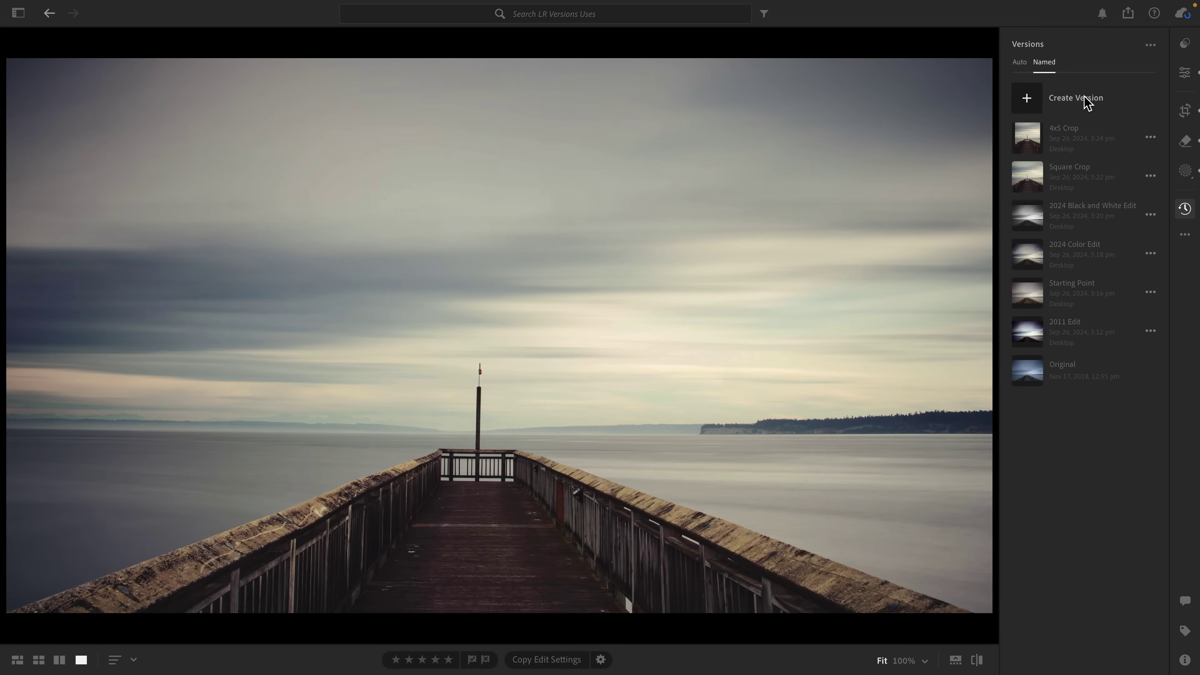